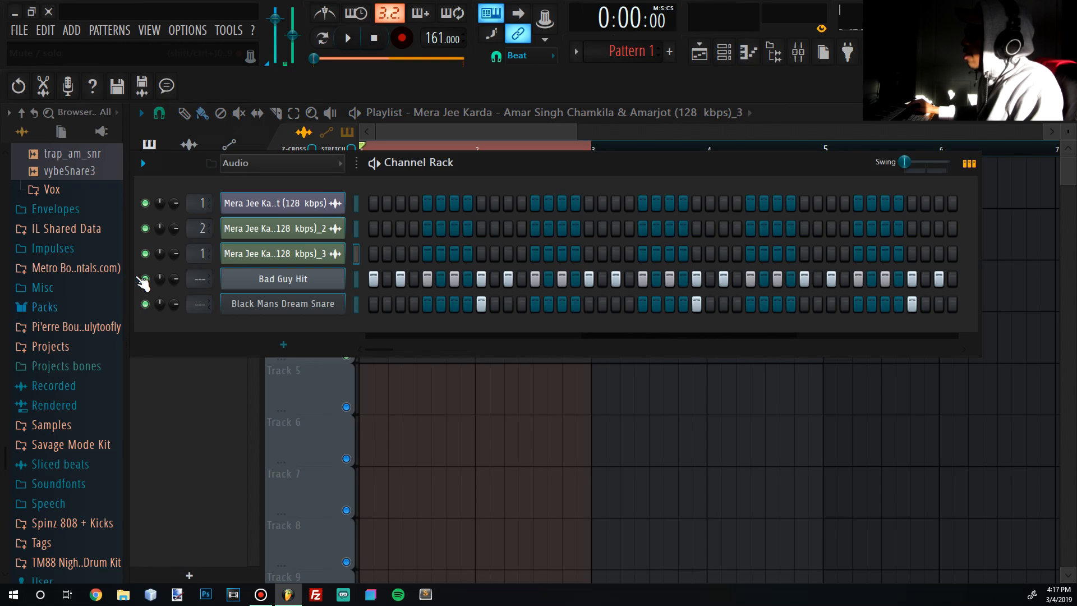
Mute the Bad Guy Hit and Black Mans Dream Snare channels, bring up the mixer and start playback
left_click(146, 304)
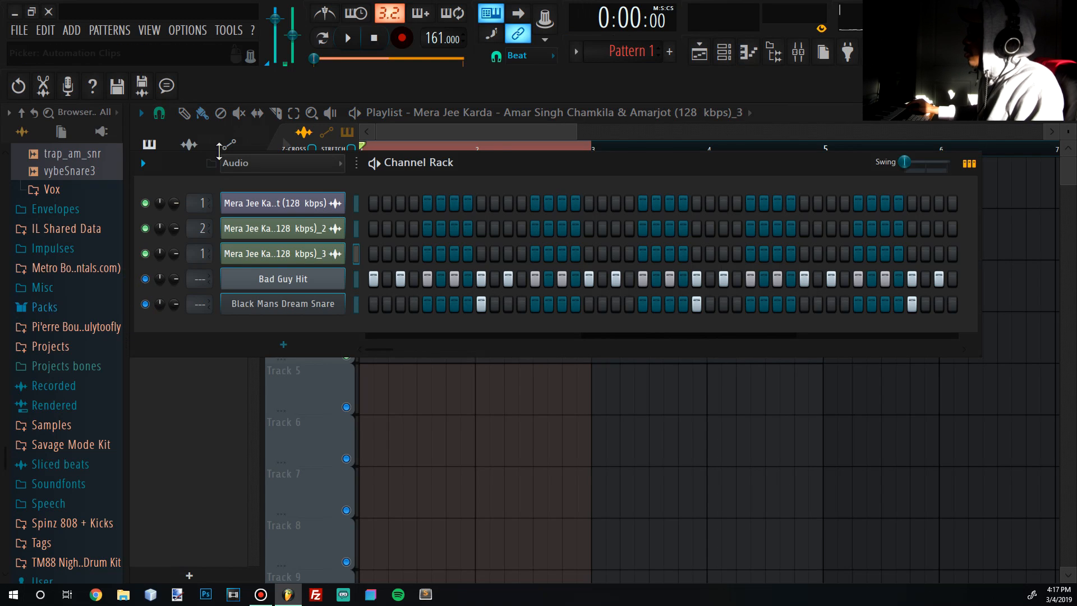
left_click(486, 127)
key("F9")
key("space")
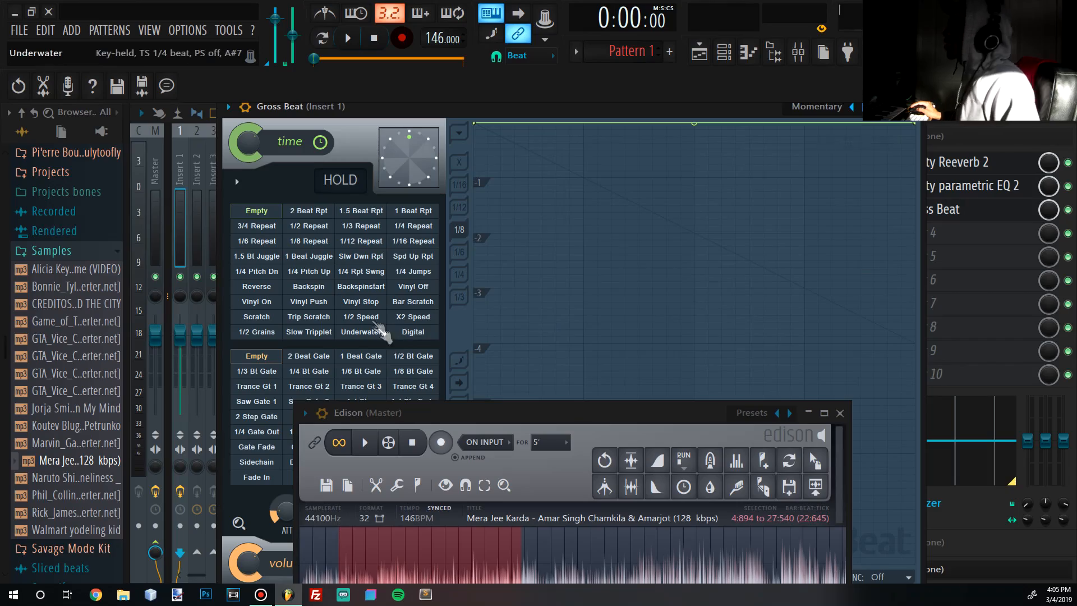
Apply the 1/2 Speed time preset in Gross Beat on Insert 1, play the pattern and return to the mixer
left_click(367, 316)
key("space")
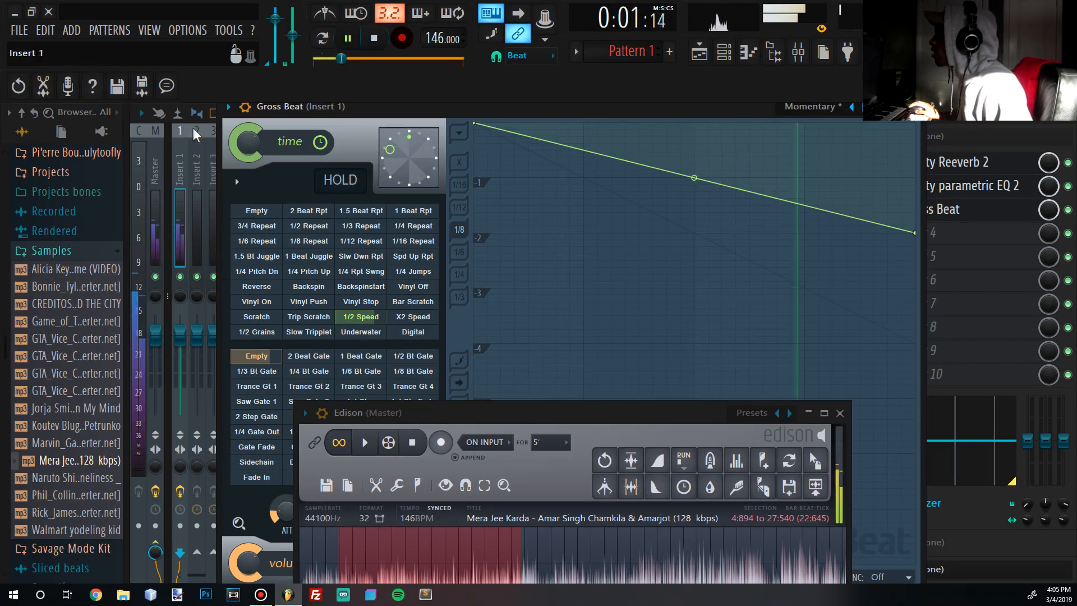
left_click(167, 138)
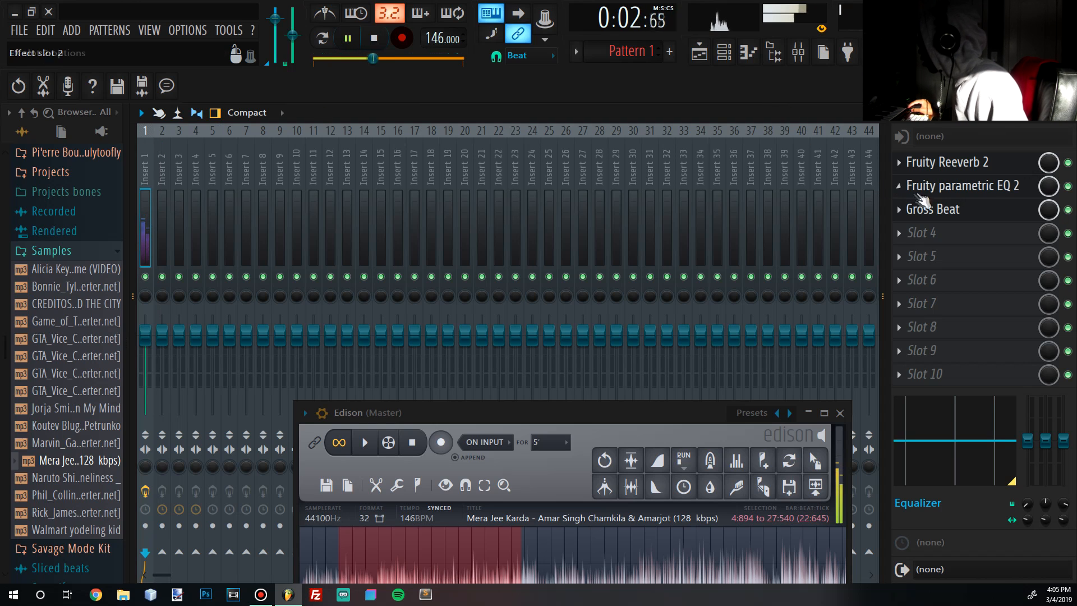
Open the Mera Jee Karda sample's channel settings and set its time-stretching pitch to -800 cents, auditioning the pattern while adjusting
left_click(749, 52)
left_click(340, 246)
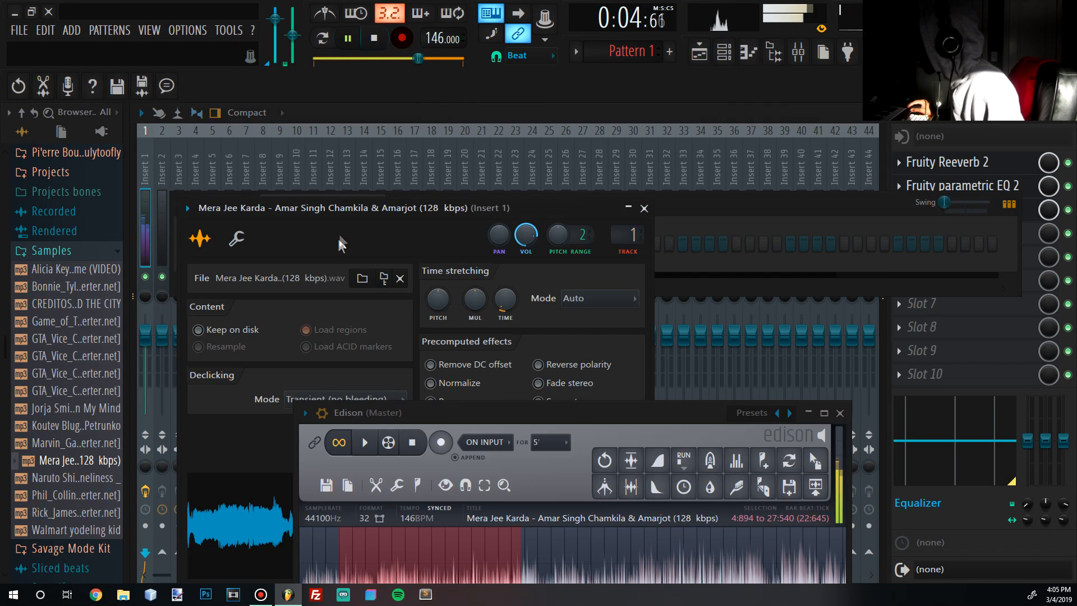
left_click_drag(343, 218, 407, 116)
key("space")
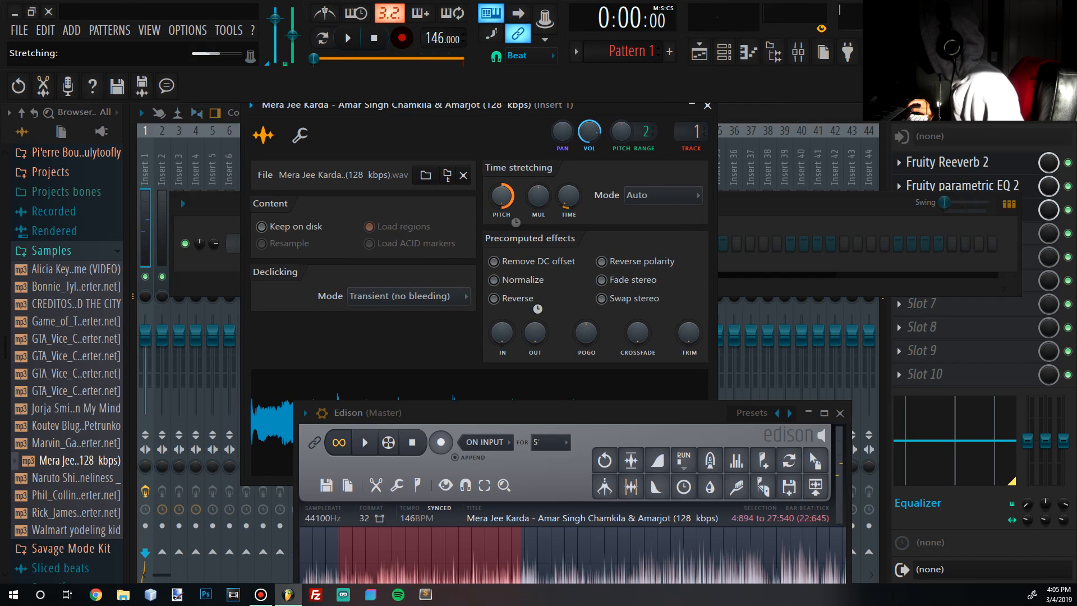
key("space")
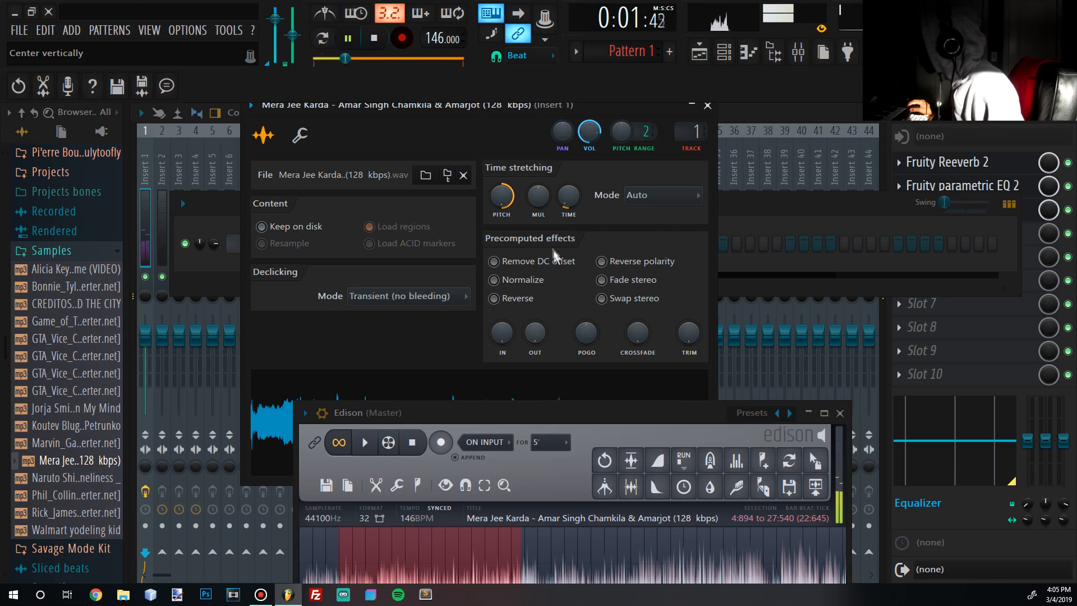
key("space")
left_click_drag(501, 196, 502, 252)
key("space")
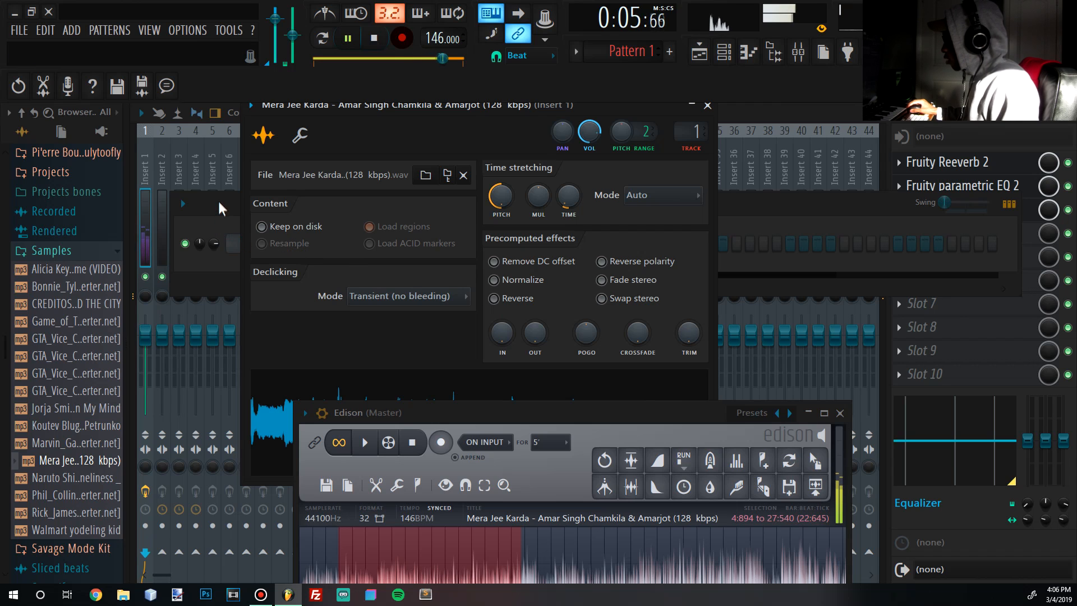
key("space")
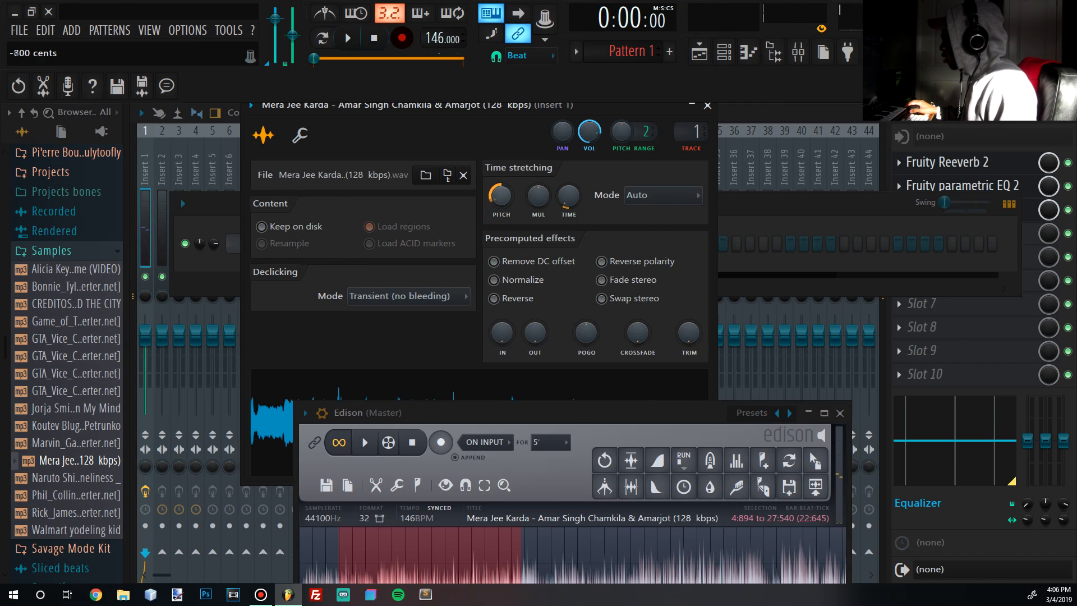
key("space")
Open Fruity parametric EQ 2 on Insert 1 and load its Default preset
left_click_drag(862, 204, 662, 180)
left_click(955, 203)
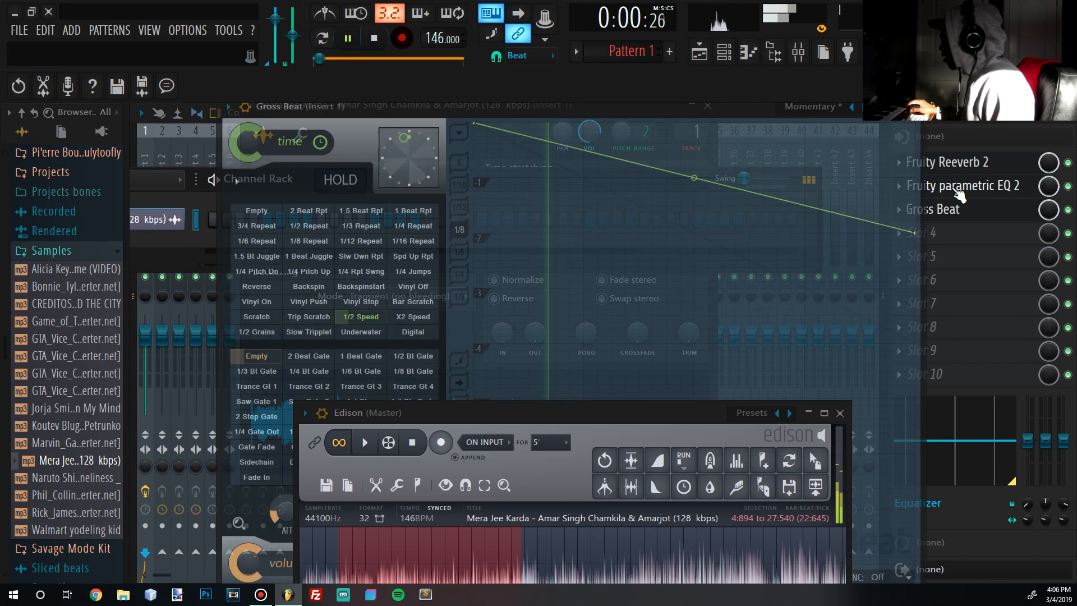
left_click(958, 191)
left_click_drag(492, 281, 590, 264)
left_click_drag(456, 264, 272, 264)
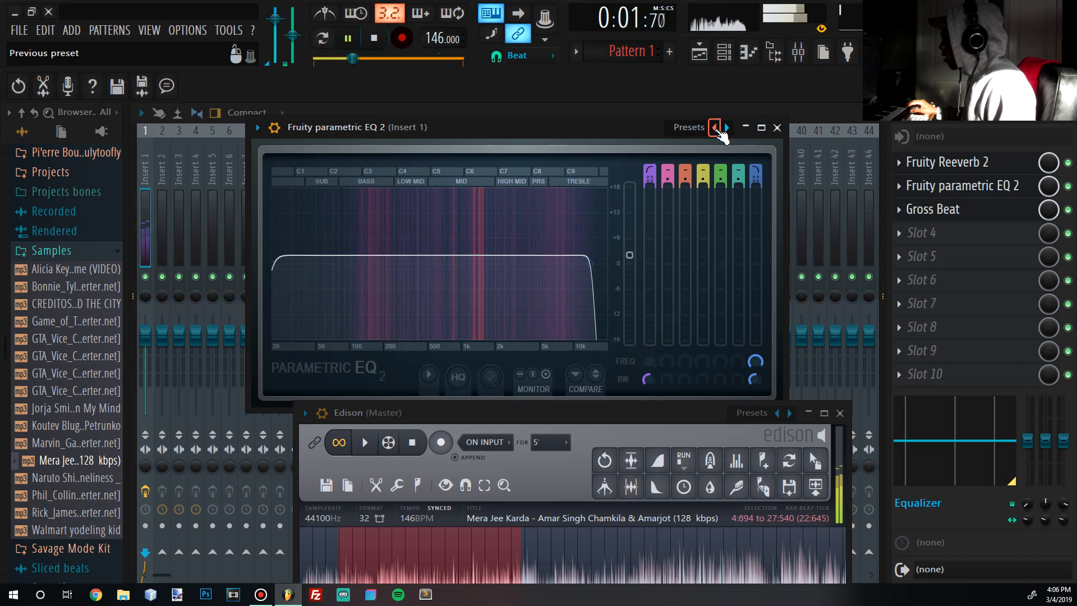
left_click(697, 128)
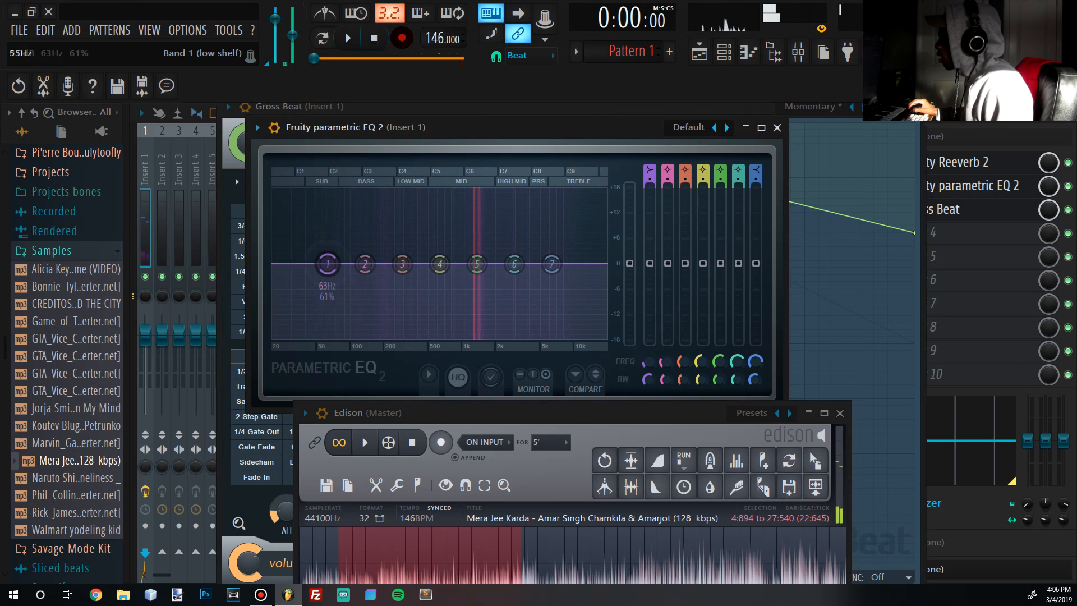
Pull EQ bands 1 and 7 down to minimum gain, with band 7 at about 5850 Hz, while the sample plays
left_click_drag(326, 264, 398, 337)
key("space")
left_click_drag(552, 264, 548, 339)
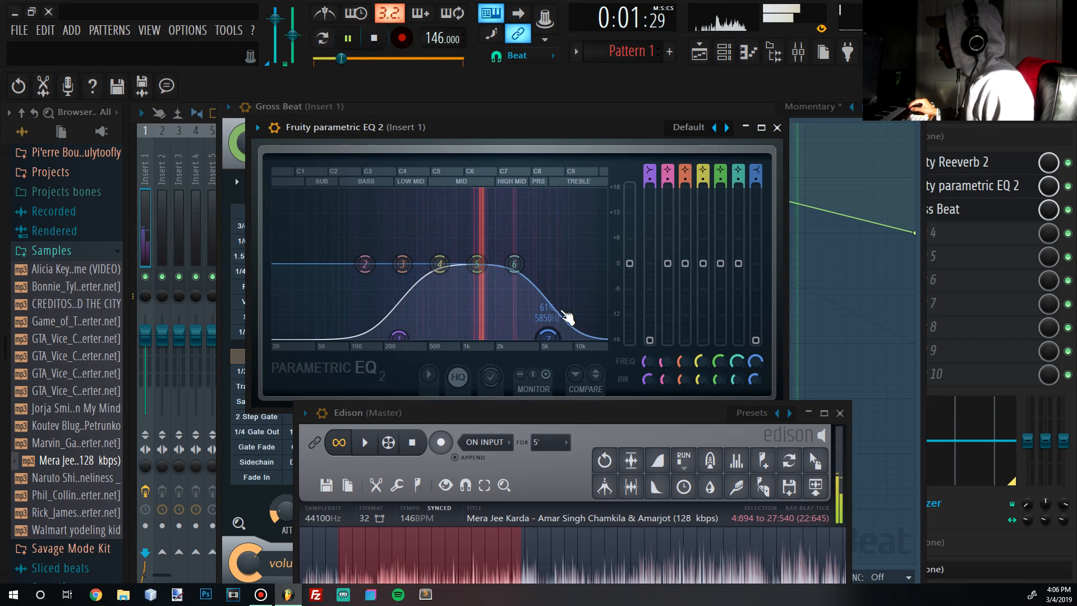
Cut EQ band 5 around 1433 Hz and adjust its width, and lower band 6 by 6.5 dB at about 3186 Hz
mouse_move(477, 270)
left_mouse_down()
mouse_move(481, 293)
mouse_move(480, 280)
left_mouse_up()
scroll(480, 289, "up", 8)
scroll(480, 283, "down", 10)
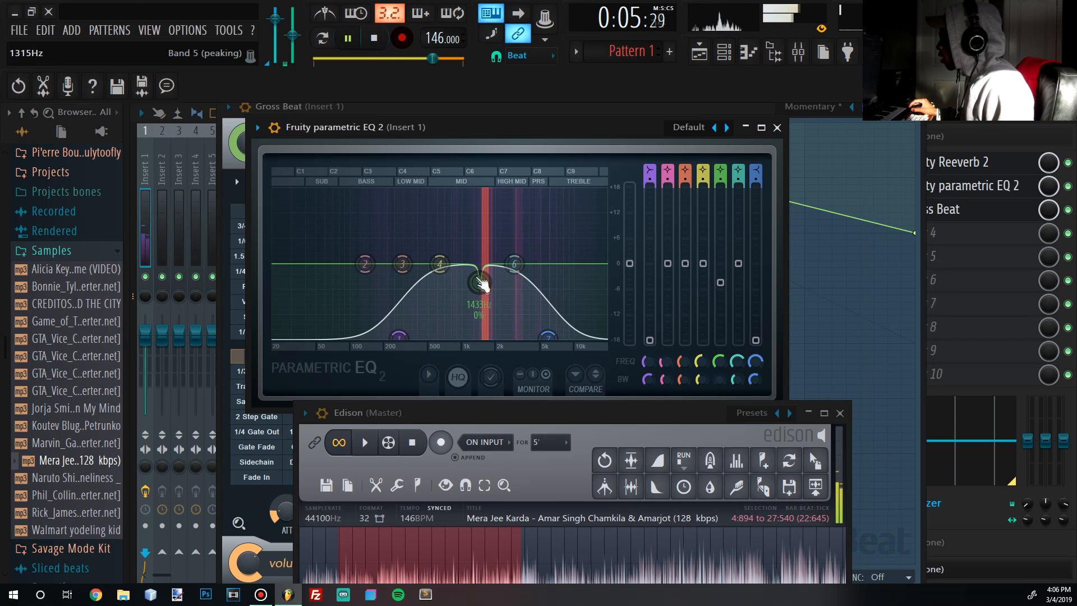
left_click_drag(515, 265, 518, 292)
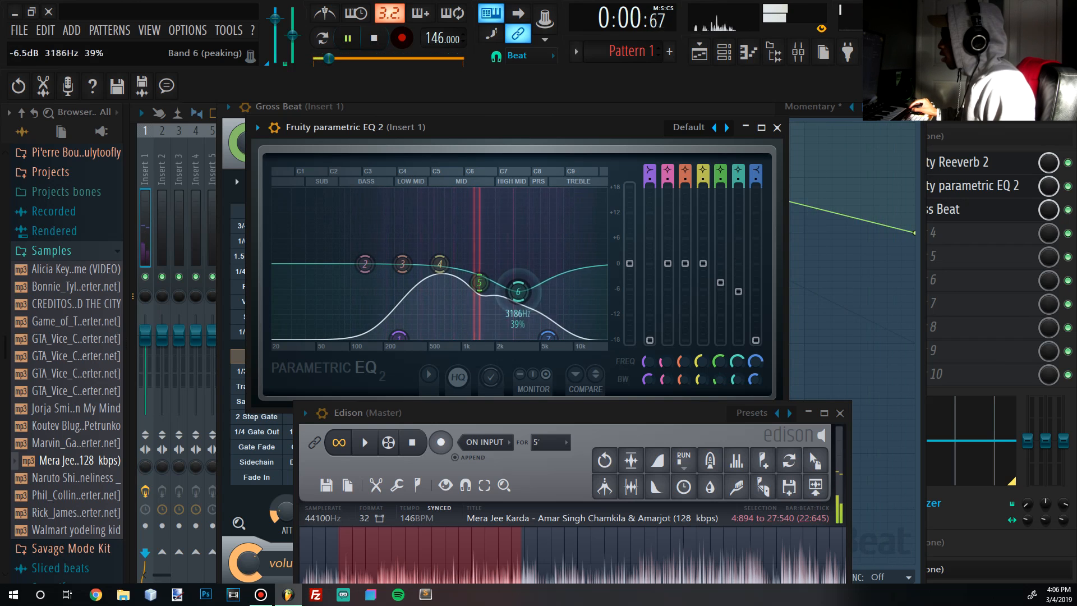
Change EQ band 7 to a low pass filter and shift its cutoff down into the high mids
left_click_drag(548, 338, 515, 337)
scroll(756, 178, "up", 3)
scroll(757, 171, "up", 4)
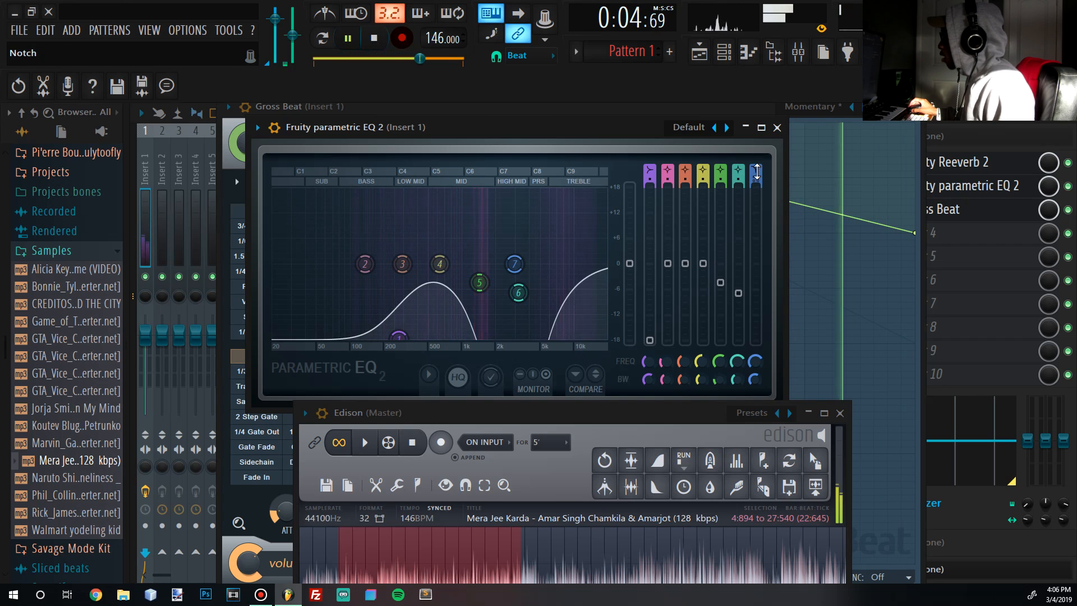
scroll(757, 171, "down", 2)
scroll(757, 171, "up", 2)
scroll(757, 171, "down", 1)
scroll(756, 171, "down", 1)
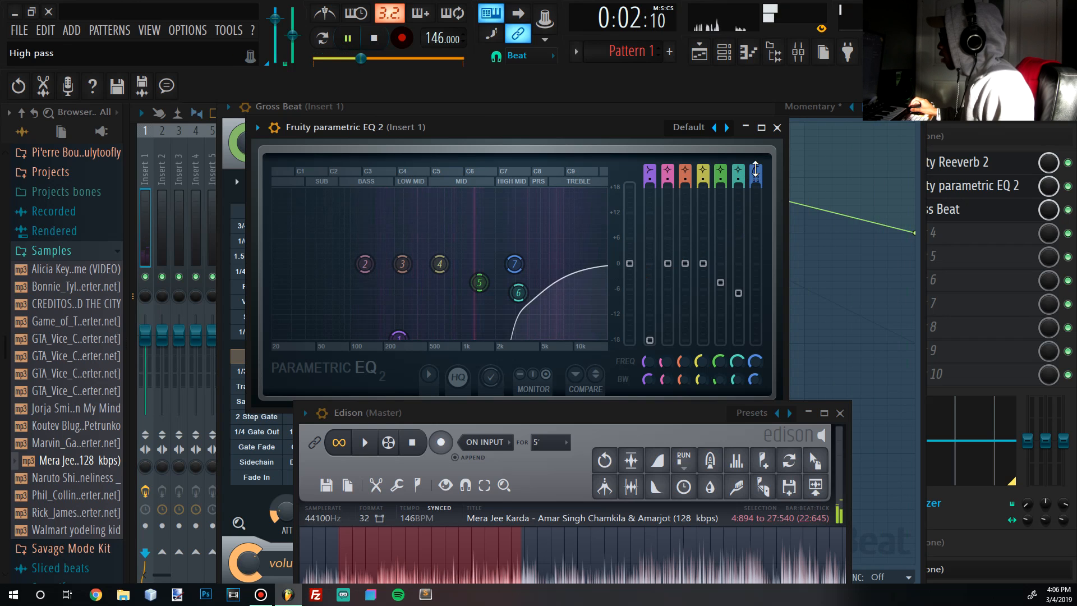
scroll(756, 172, "down", 2)
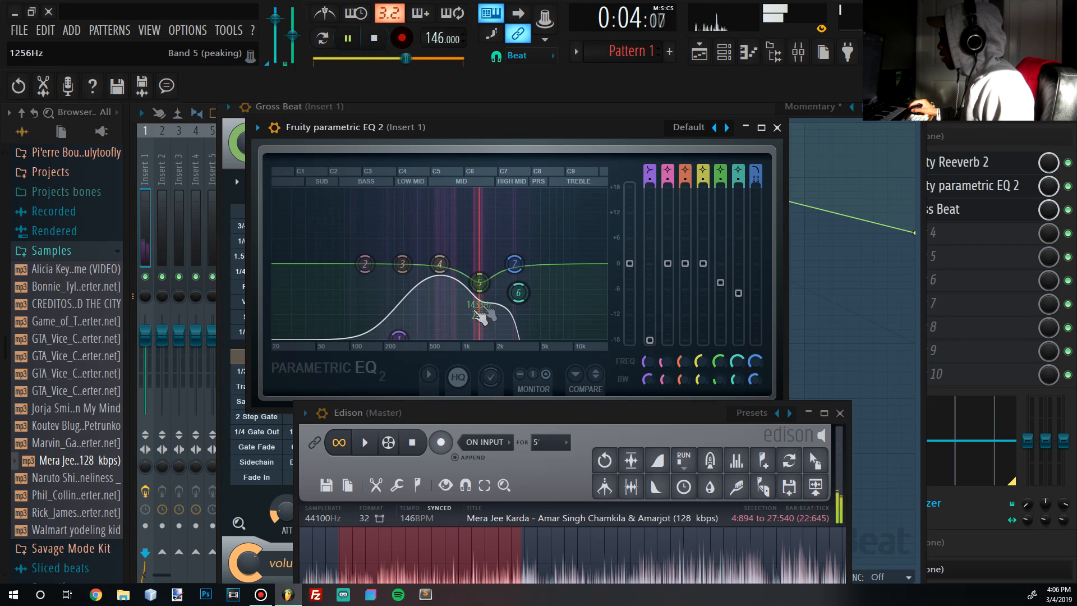
left_click_drag(521, 274, 505, 275)
Change EQ band 1 to a high pass filter, raise its cutoff into the mids and move band 7 to the spectrum's upper end
mouse_move(439, 264)
left_mouse_down()
mouse_move(469, 260)
mouse_move(445, 262)
left_mouse_up()
left_click_drag(650, 178, 651, 162)
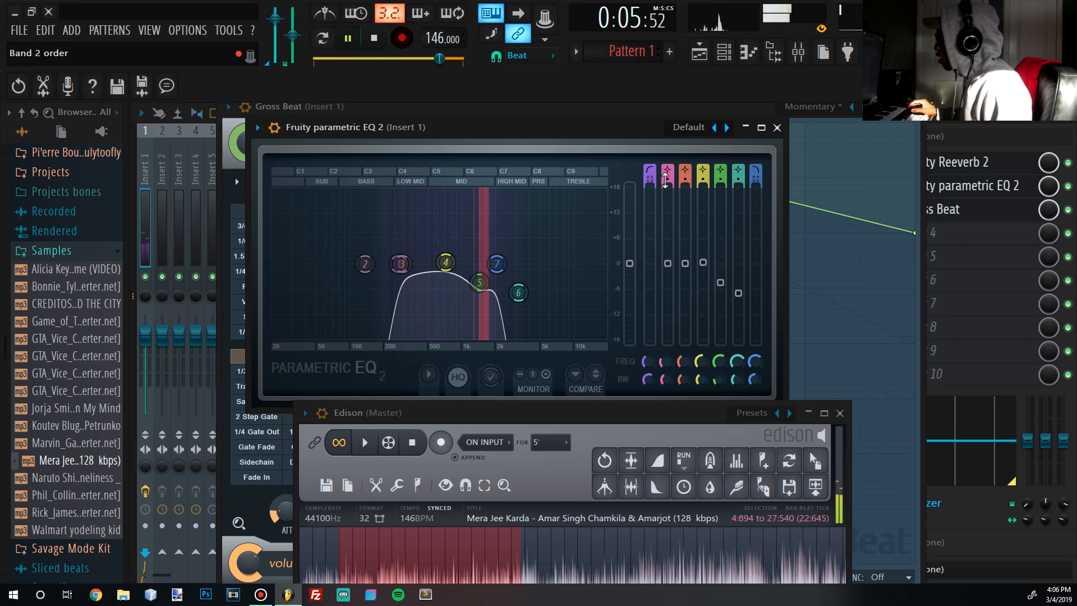
left_click_drag(400, 264, 605, 269)
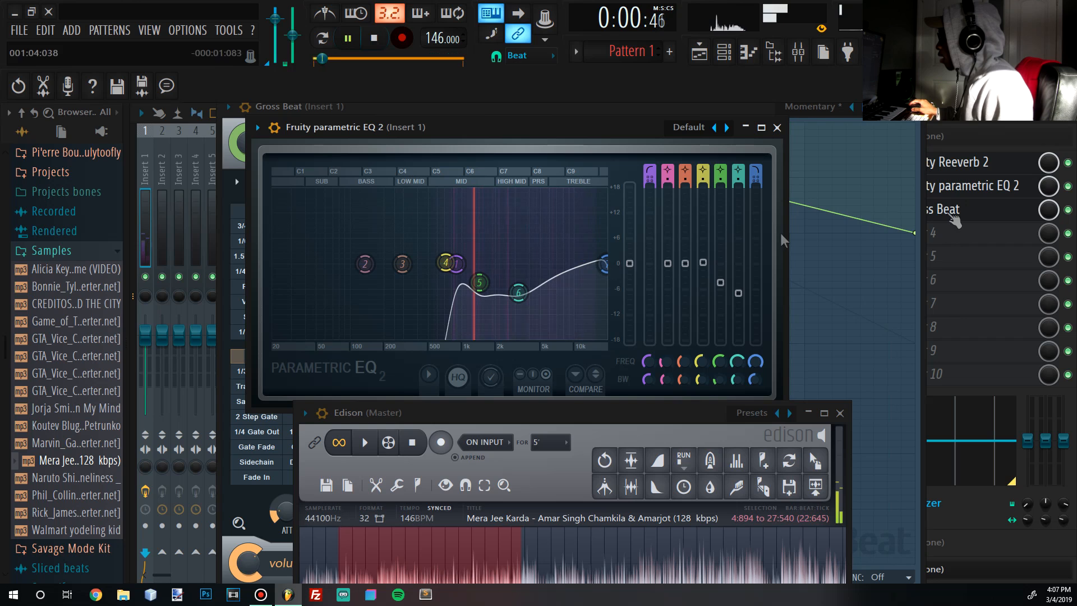
Move Fruity parametric EQ 2 below Gross Beat in Insert 1's effects chain and compare the sound with the EQ off and on
left_click_drag(979, 193, 979, 210)
left_click_drag(605, 264, 504, 288)
left_click(1069, 210)
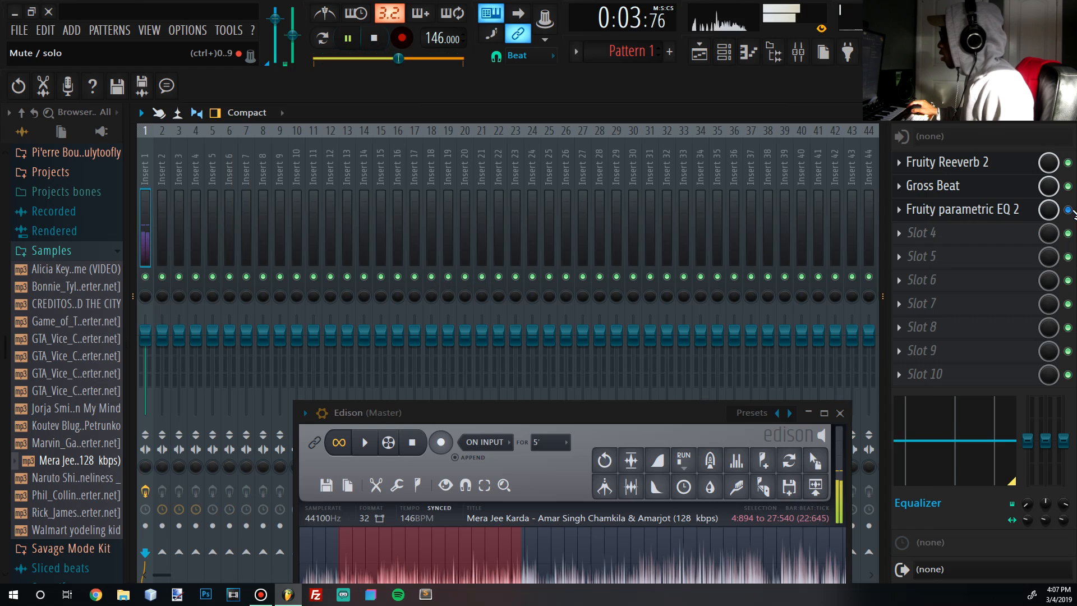
left_click(1069, 211)
Reopen the parametric EQ on Insert 1 and lower band 7's low pass cutoff
left_click(967, 211)
left_click(965, 211)
left_click(966, 211)
left_click(921, 213)
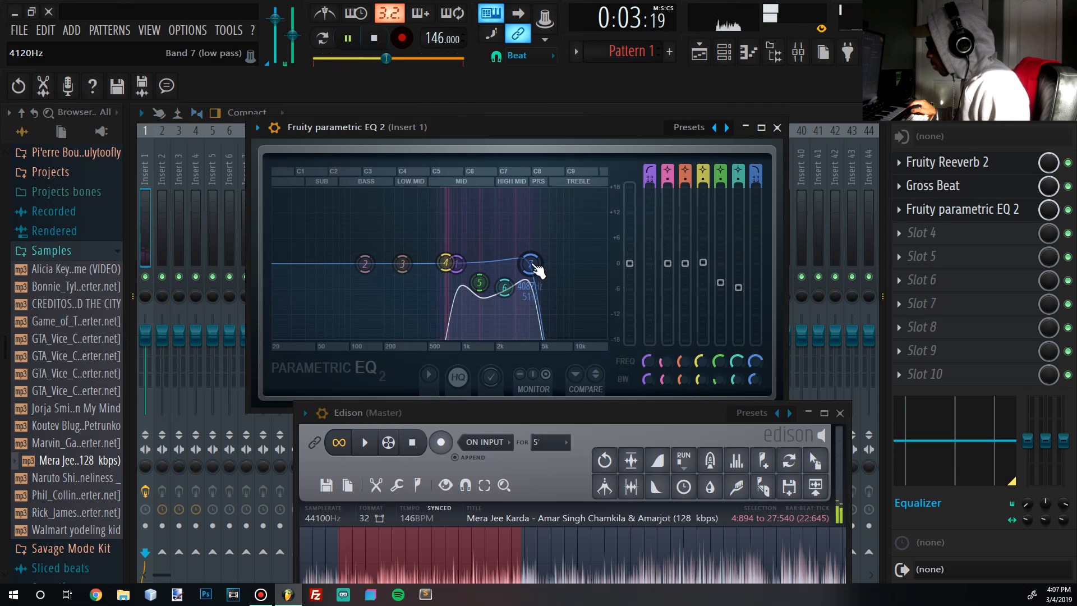
left_click_drag(536, 269, 509, 268)
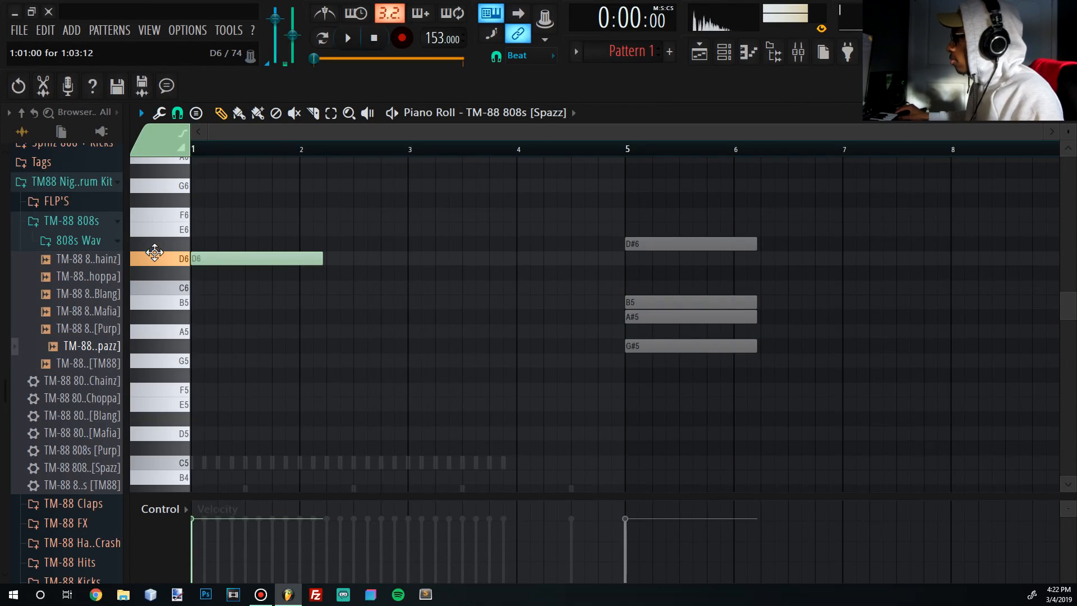
Place the opening 808 note at D#6, shorten it to about a quarter bar and audition it
left_click(154, 244)
left_click_drag(320, 244, 220, 243)
key("space")
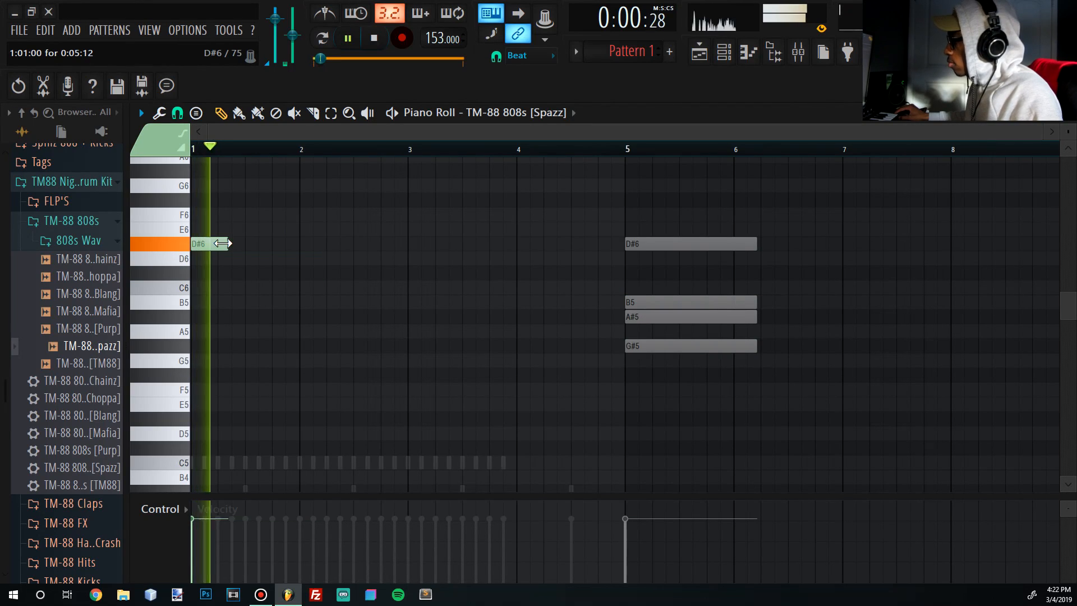
key("space")
Select all 808 notes, transpose them down one octave and audition the pattern
left_click_drag(866, 398, 98, 190)
key("ctrl+Down")
scroll(416, 293, "down", 4)
key("space")
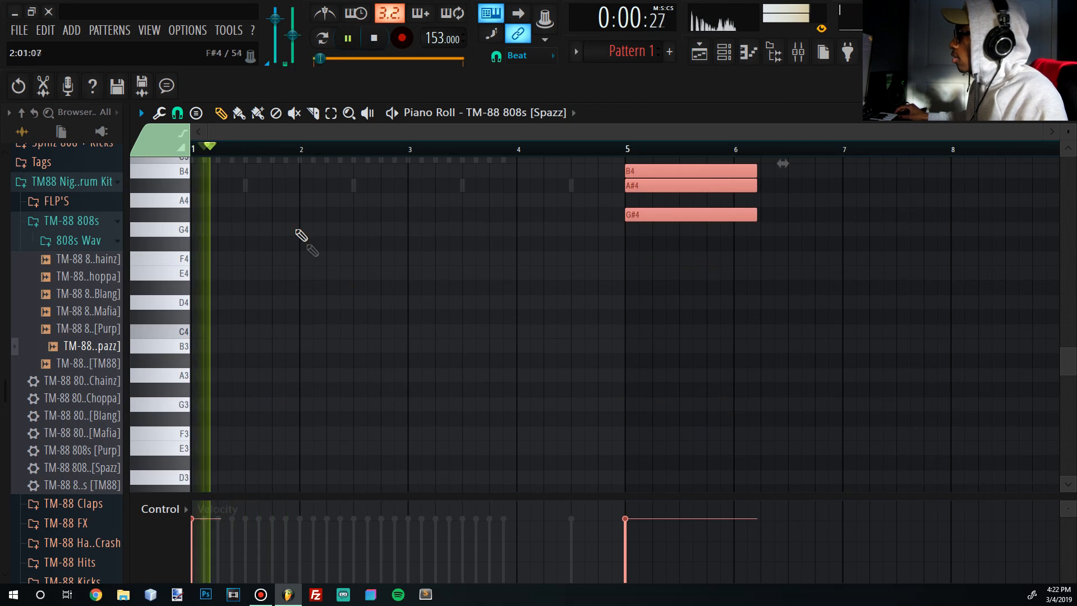
scroll(302, 236, "up", 5)
key("space")
Try a short A4 note just before bar 2, transpose all 808 notes up one octave and audition them
left_click_drag(306, 448, 272, 462)
key("space")
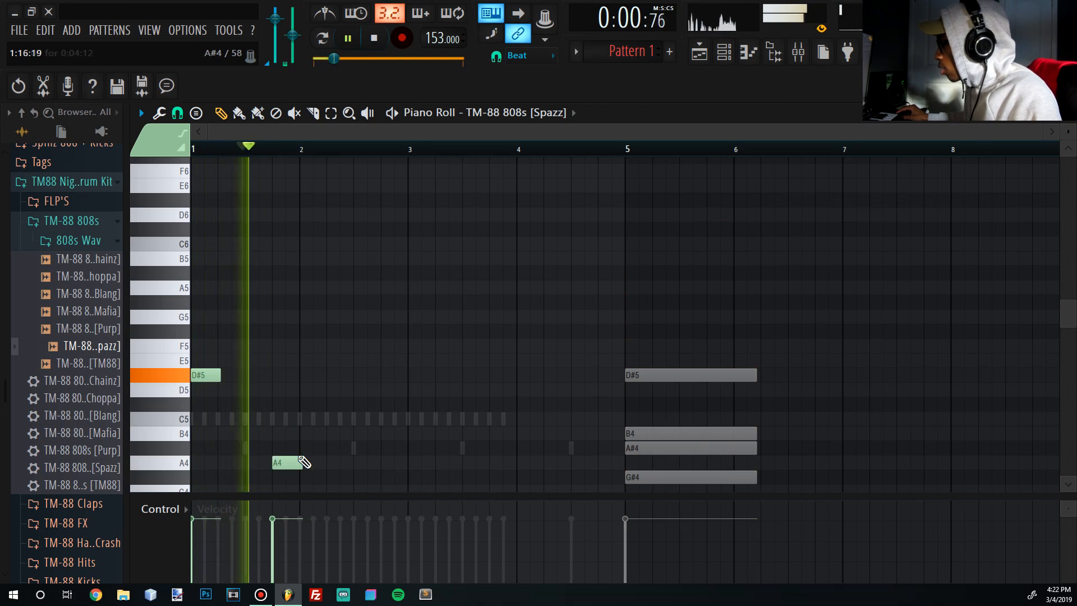
key("ctrl+Up")
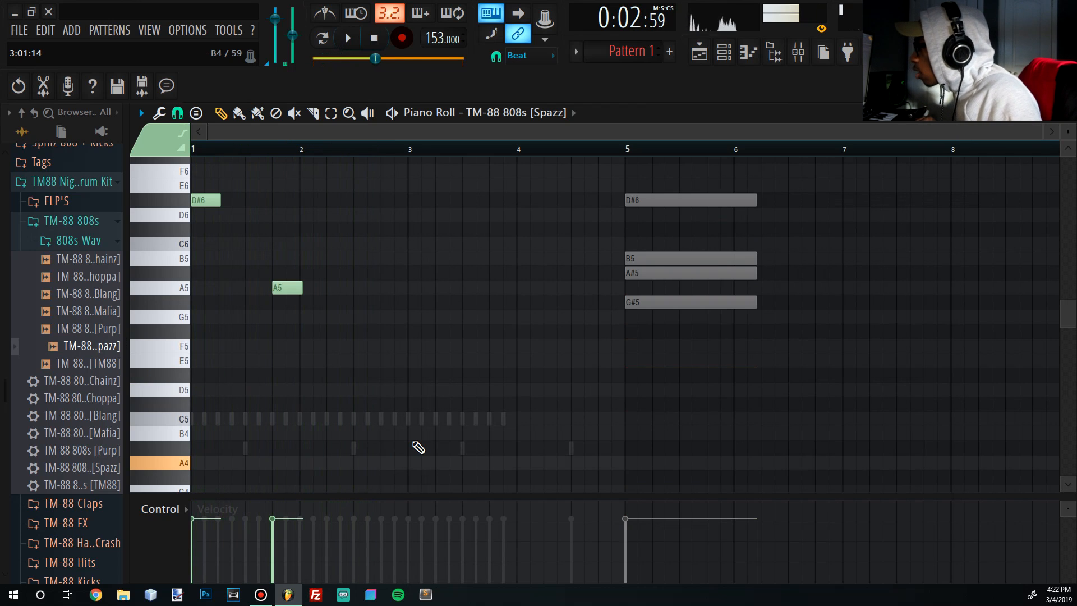
key("space")
key("space")
key("space")
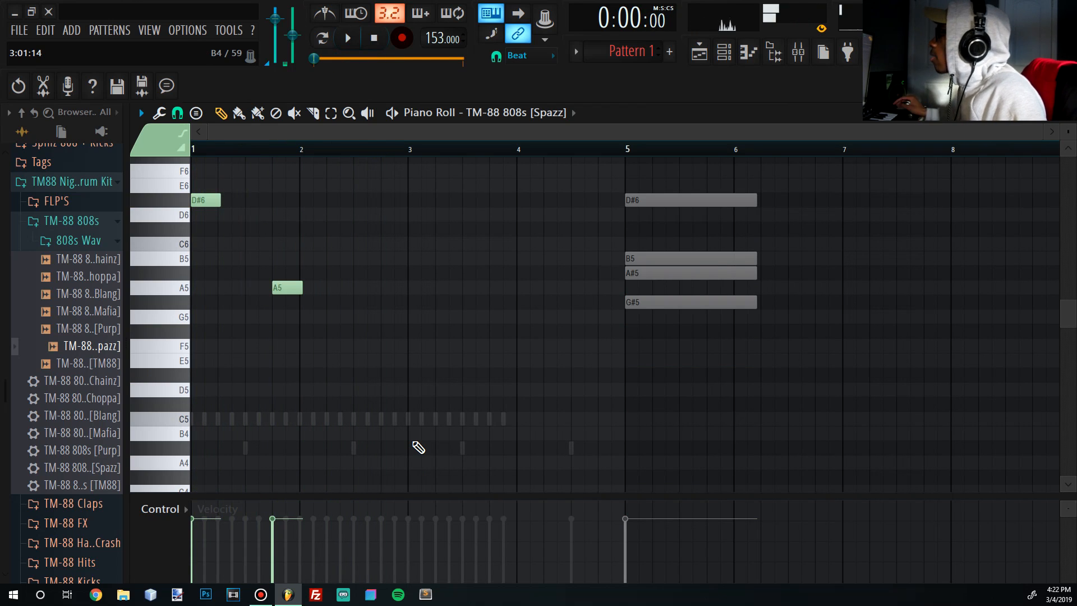
Raise all 808 notes by another octave and play them back
key("ctrl+Up")
key("space")
key("space")
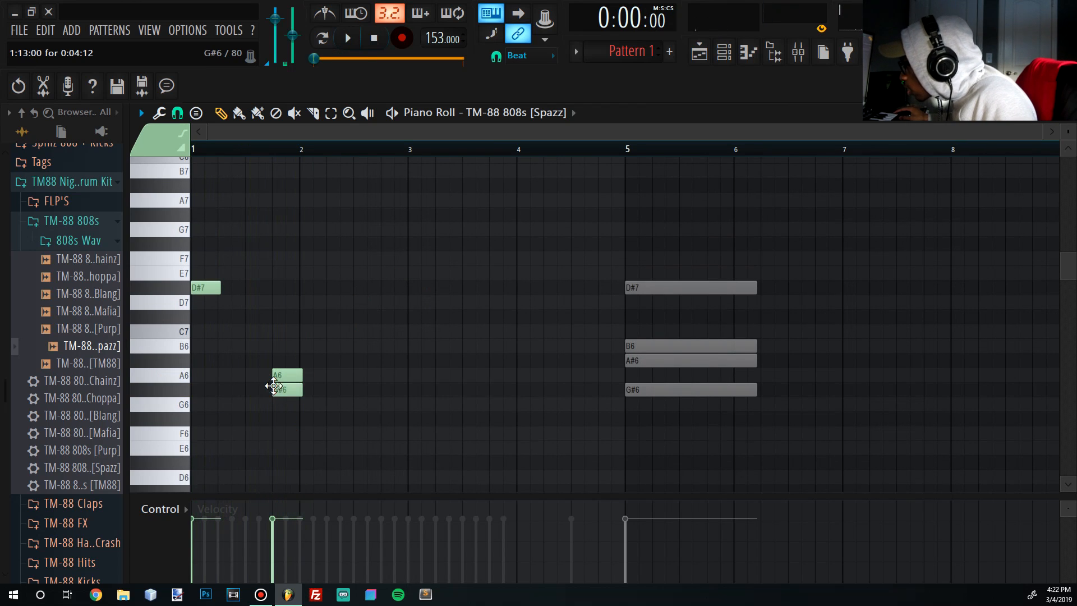
Replace the opening D#7 note with a short G#6 note, clear the notes just before bar 2 and audition
left_click(208, 389)
right_click(206, 288)
key("space")
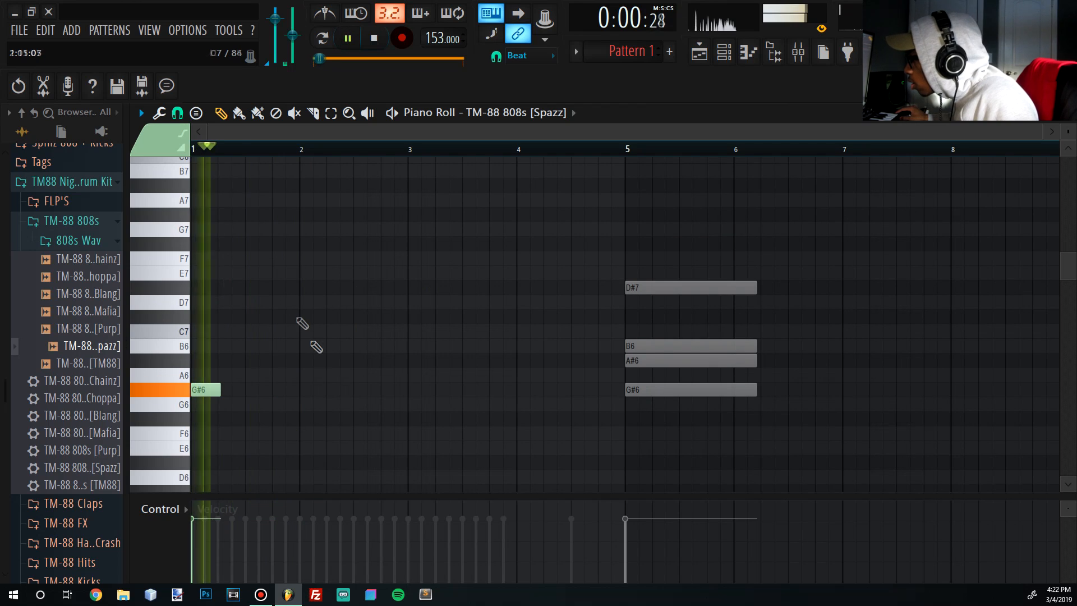
key("space")
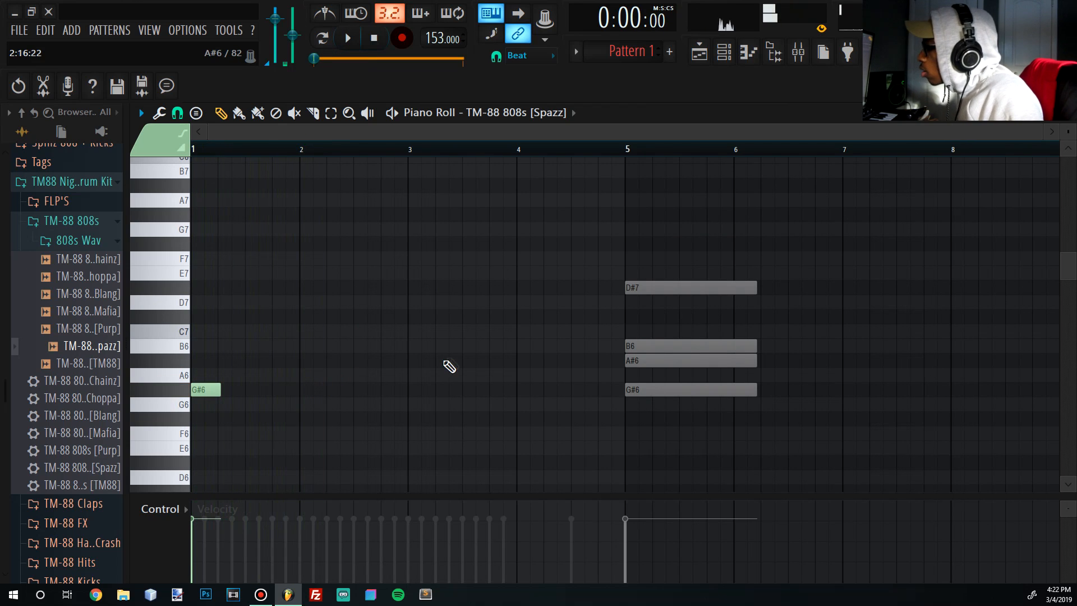
Transpose the 808 notes down two octaves while auditioning, and bring them back up one octave to start on G#5
key("ctrl+Down")
key("space")
scroll(392, 257, "down", 4)
key("ctrl+Down")
key("space")
key("space")
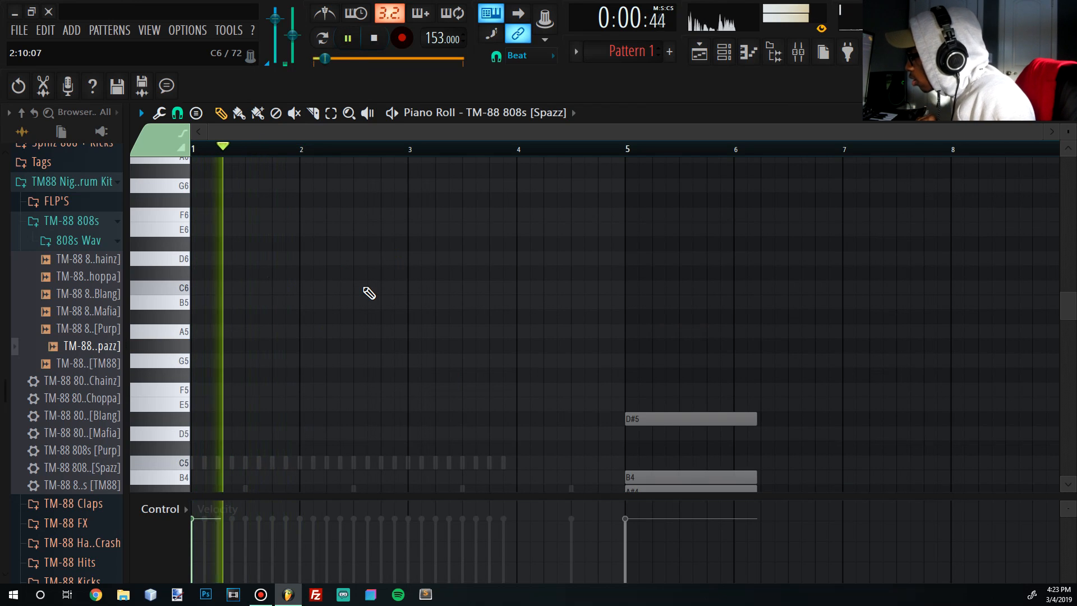
key("ctrl+Up")
key("space")
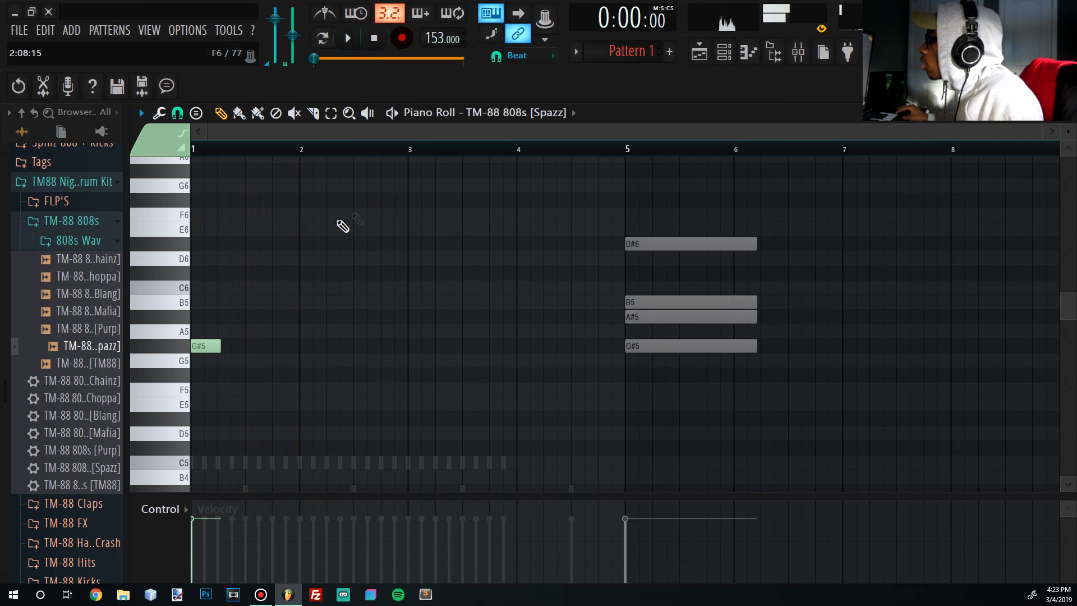
Add a short D5 808 note just before bar 2, audition it, and move it up a semitone
key("space")
key("space")
left_click(288, 363)
left_click_drag(289, 366, 274, 439)
key("space")
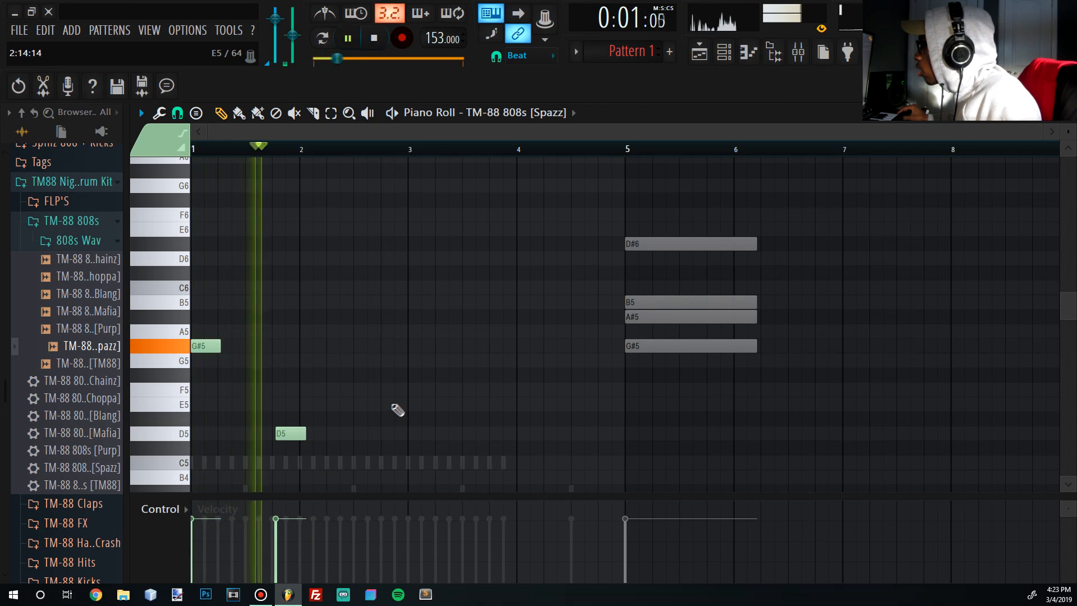
key("space")
left_click_drag(285, 433, 281, 415)
key("space")
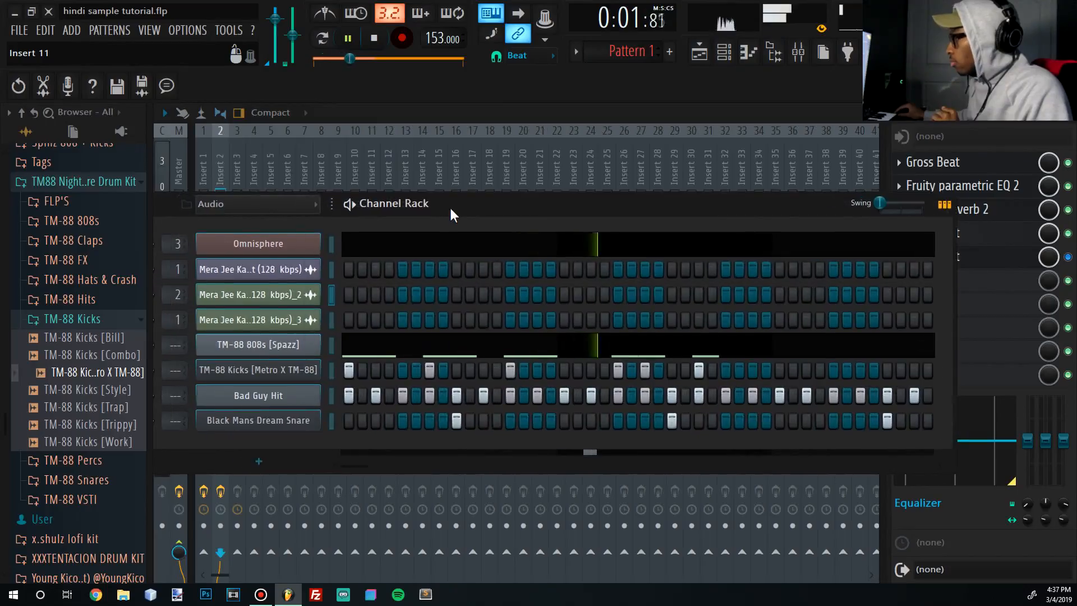
Check the kick's sample settings, unmute the Bad Guy Hit and Black Mans Dream Snare channels, and play the pattern
left_click_drag(449, 211, 573, 171)
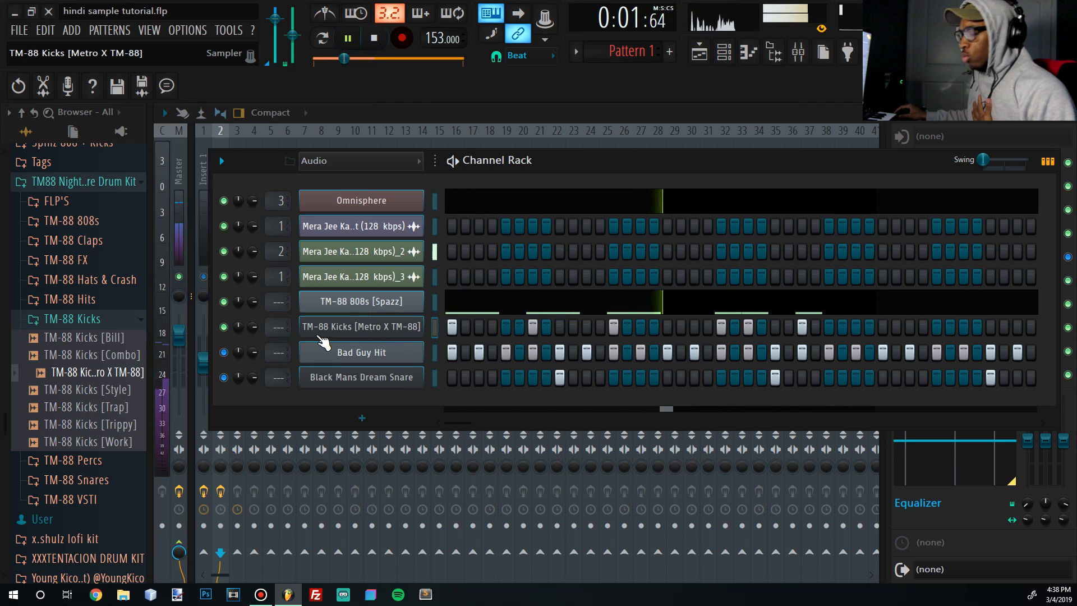
left_click(318, 328)
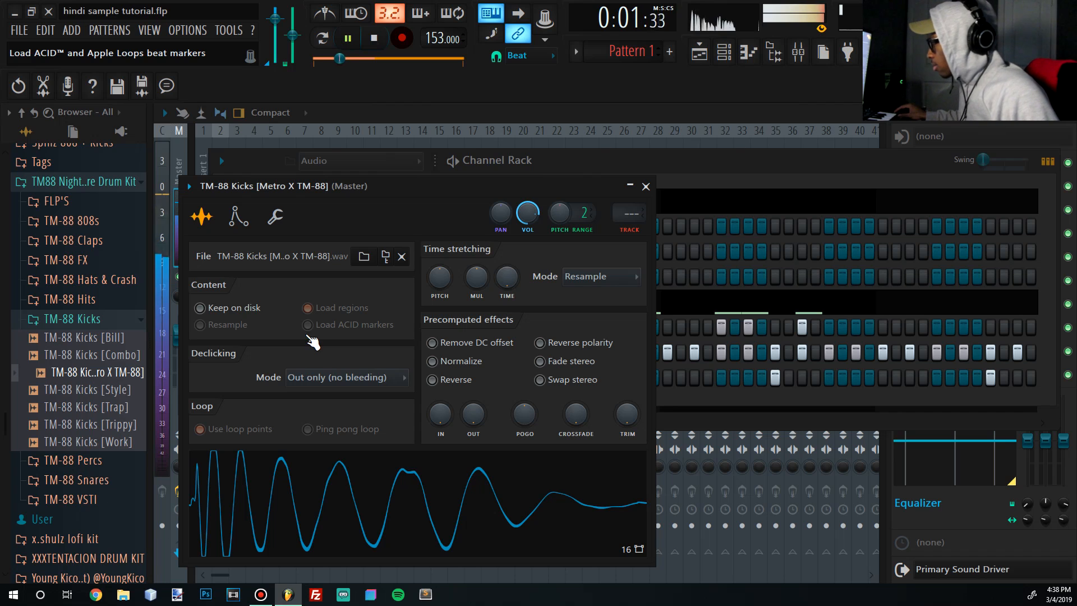
left_click(681, 164)
left_click(223, 353)
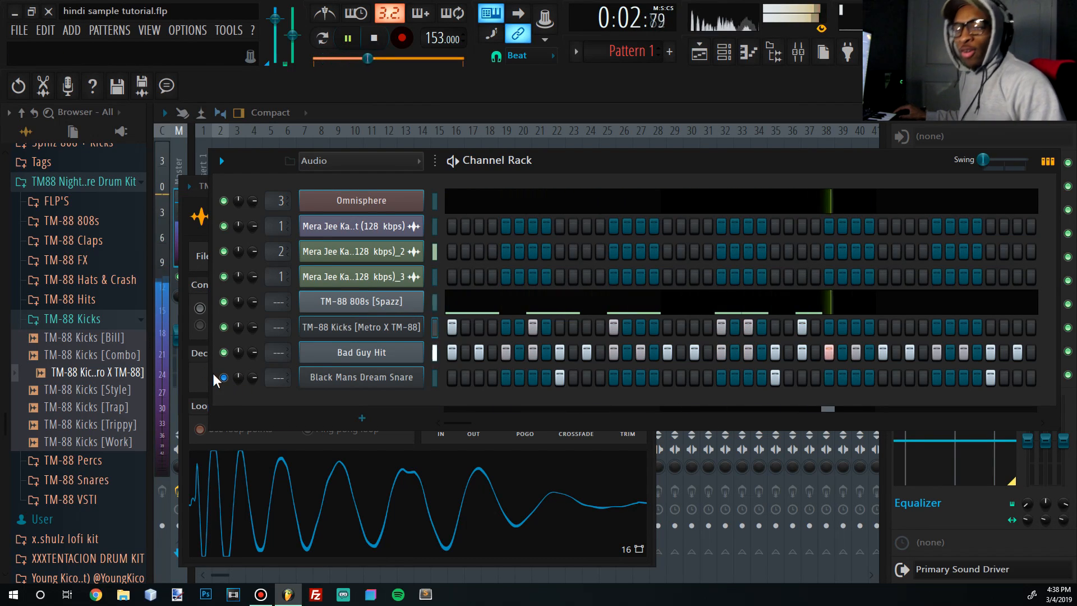
key("space")
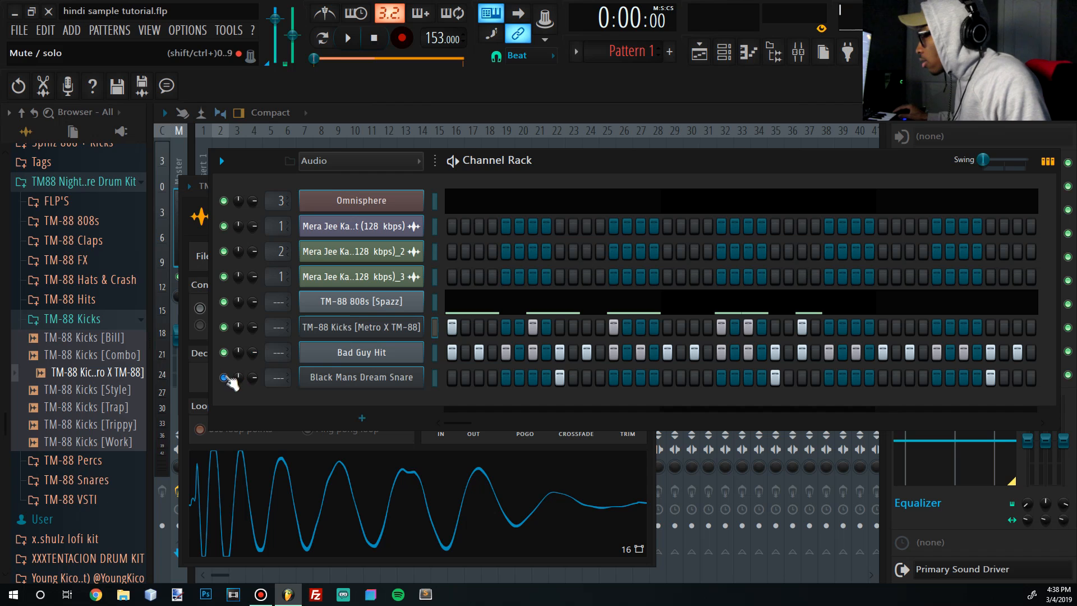
key("space")
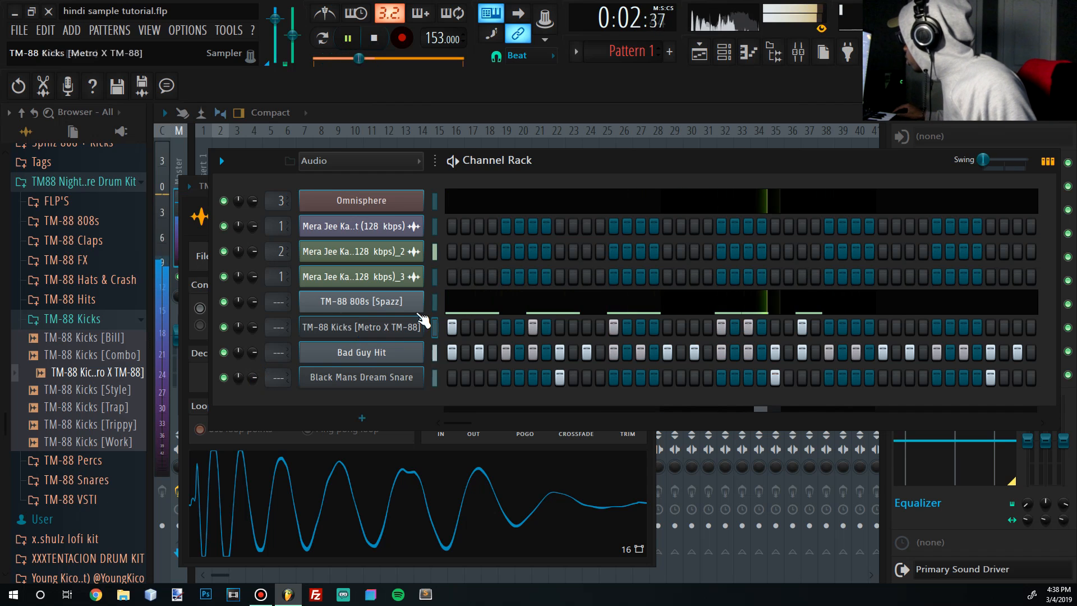
Inspect the effects on mixer Insert 2 and try out notes on Omnisphere's Starfield Piano patch
key("F6")
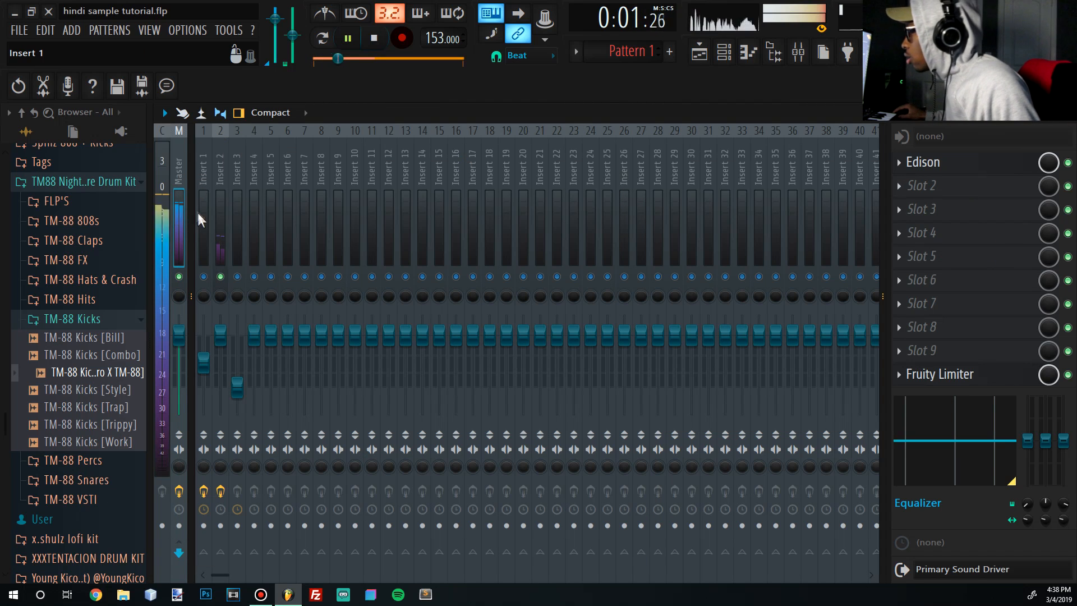
left_click(220, 236)
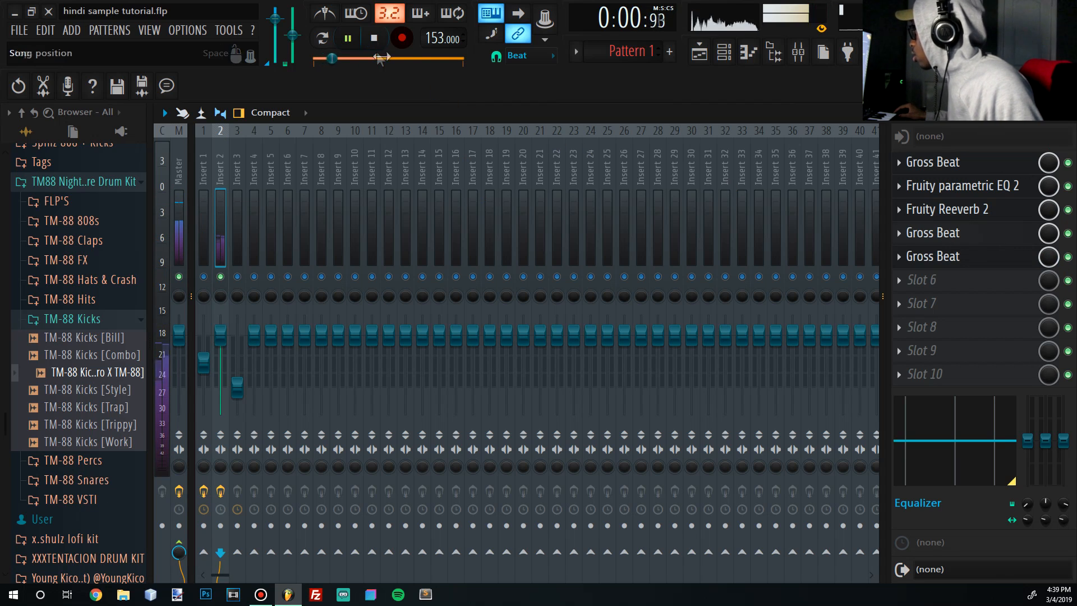
left_click(725, 52)
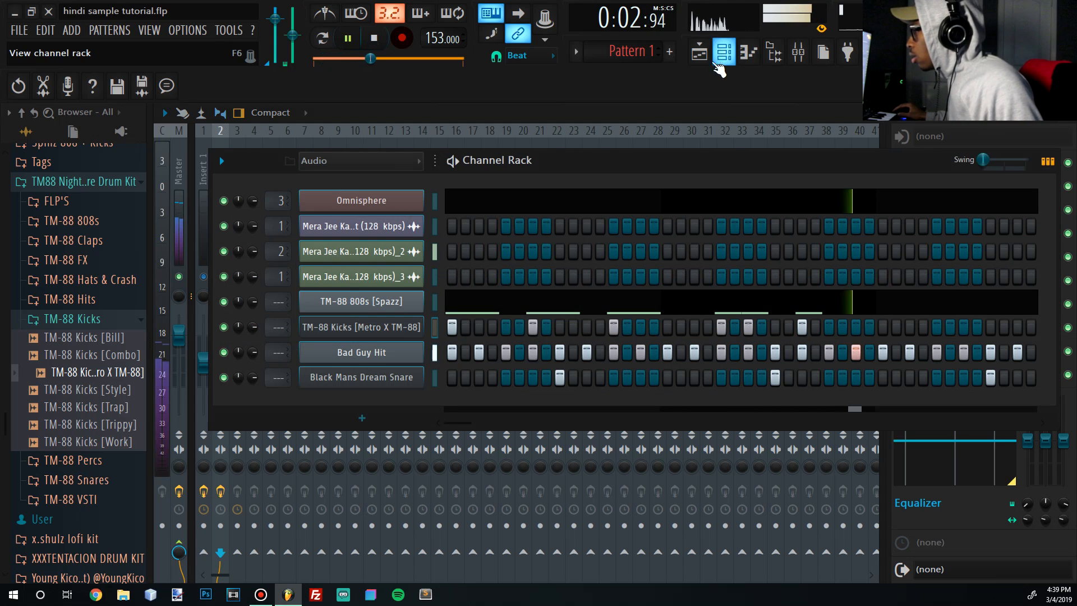
left_click(400, 205)
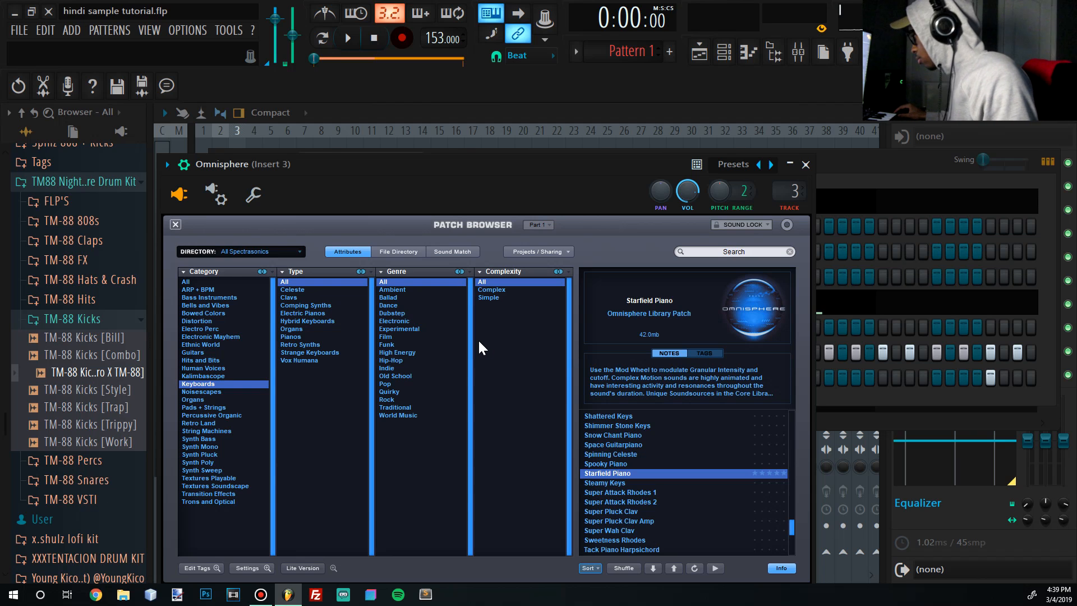
left_click(885, 164)
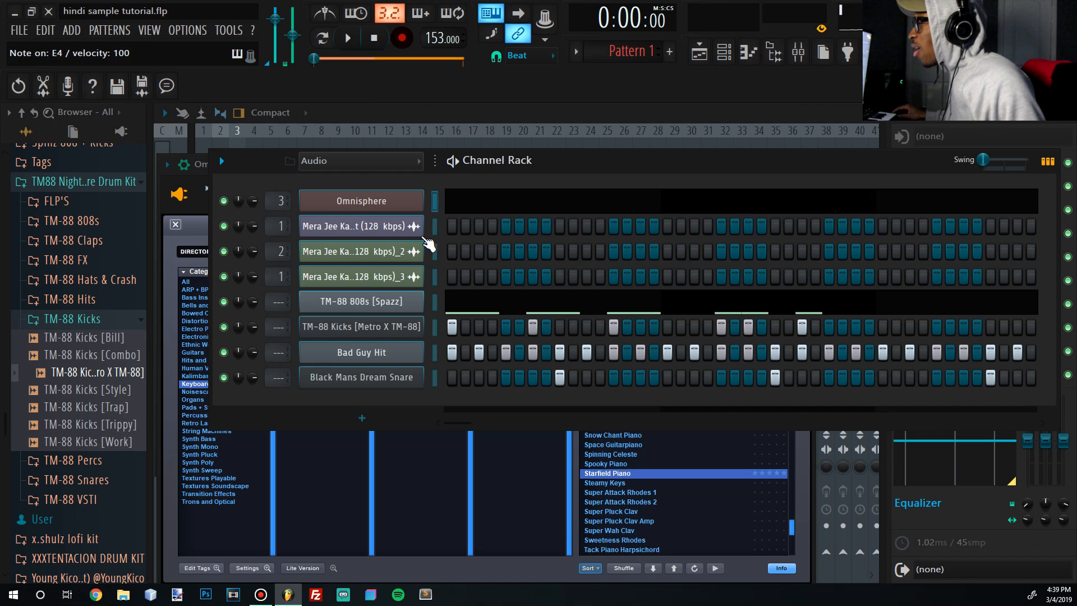
key("F9")
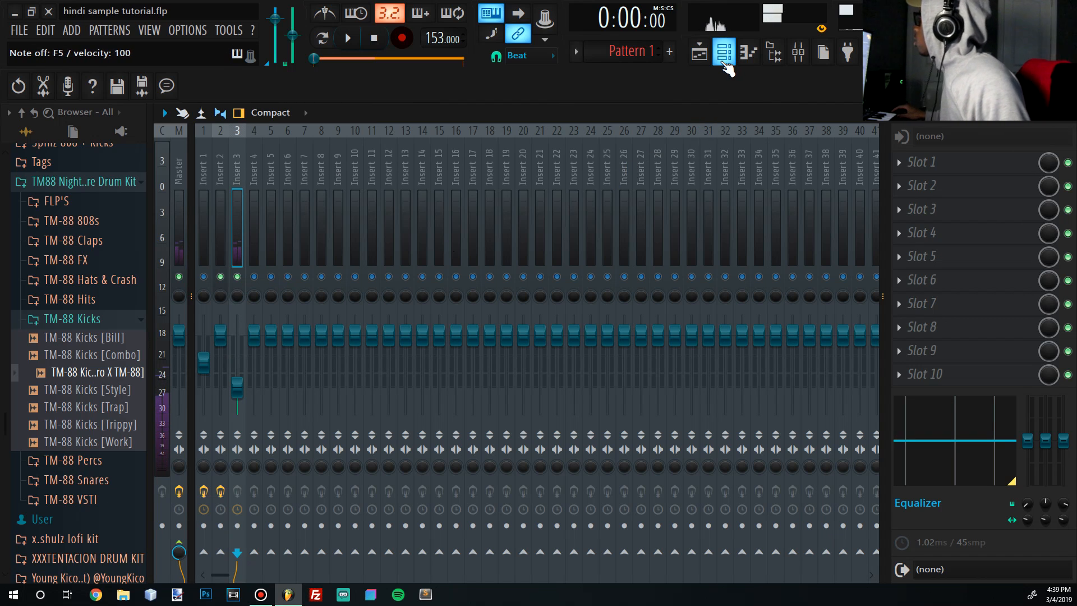
left_click(723, 55)
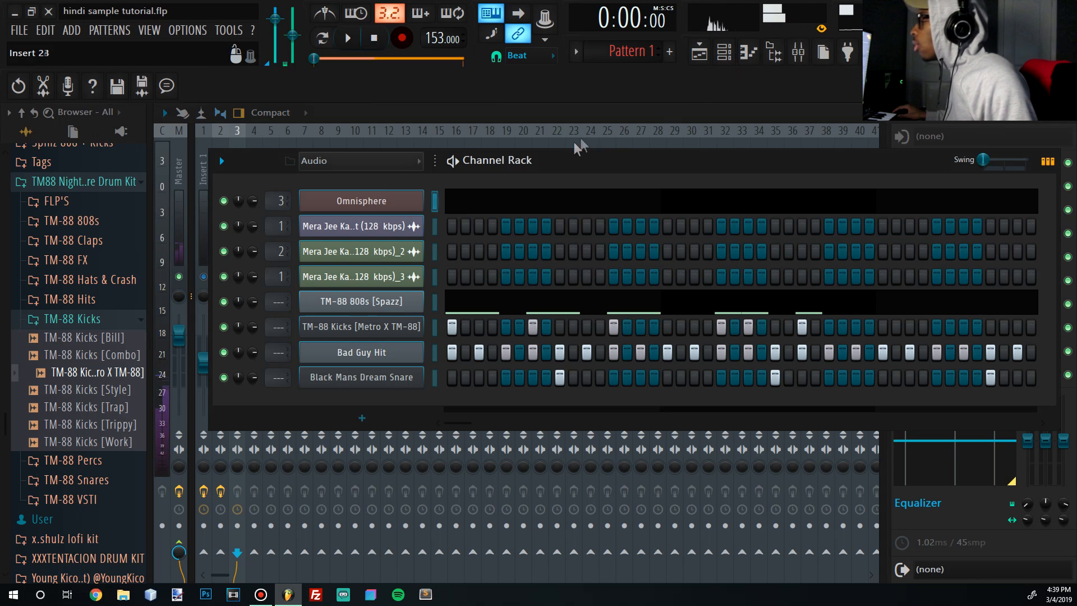
Place a short F4 note at the start of bar 1 and a short G4 note just after it in Omnisphere's piano roll
key("space")
left_click(477, 207)
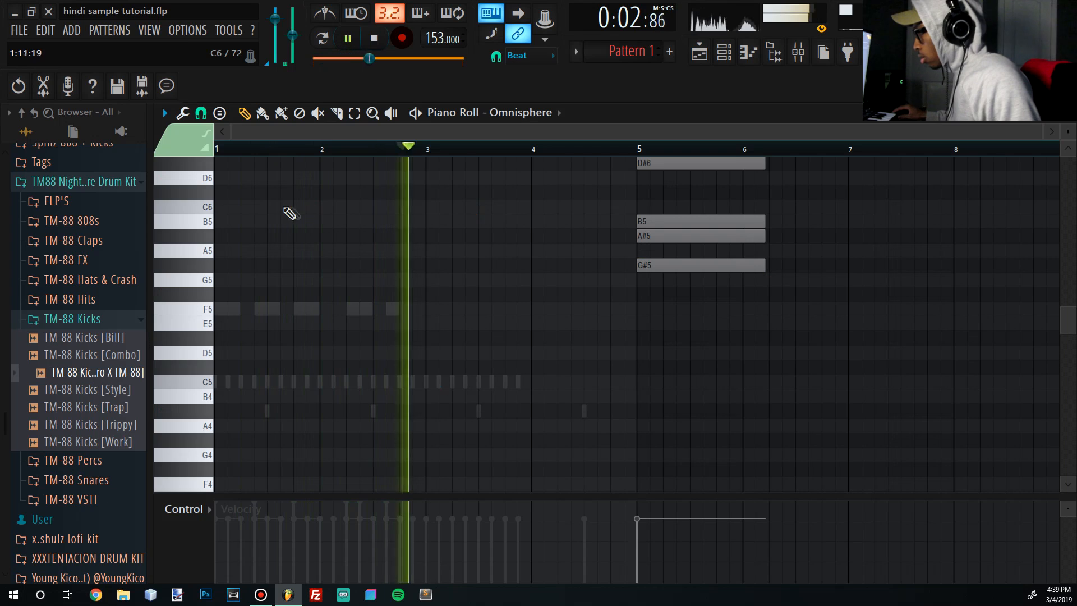
left_click(219, 207)
key("space")
left_click_drag(219, 206, 151, 488)
key("space")
key("space")
left_click_drag(252, 394, 236, 448)
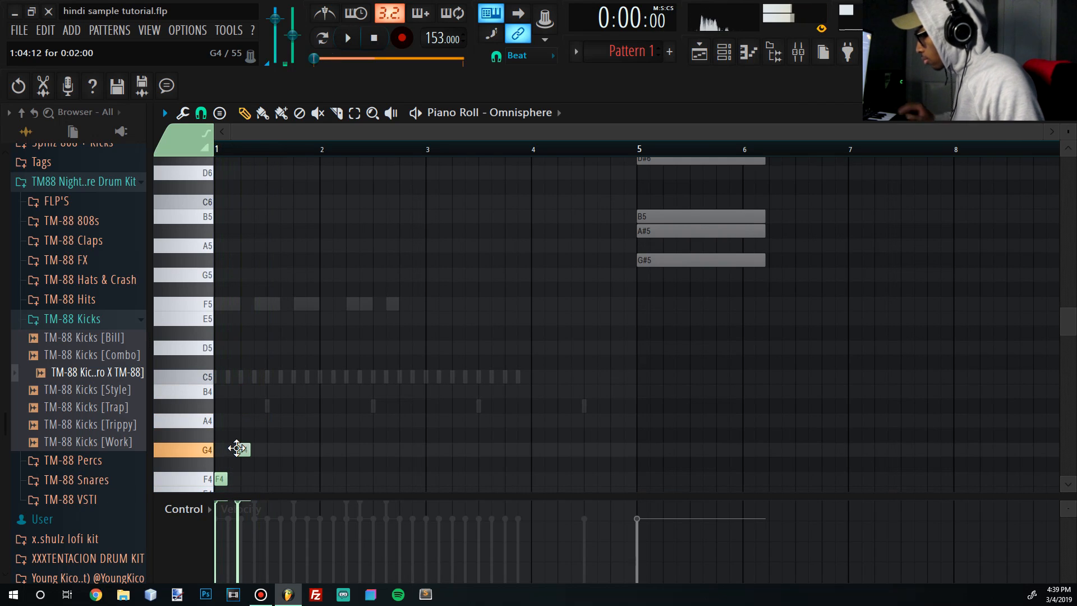
Raise both Omnisphere notes two octaves and rework them into an opening G6 and a mid-bar F6 while auditioning
key("ctrl+Up")
key("ctrl+Up")
key("space")
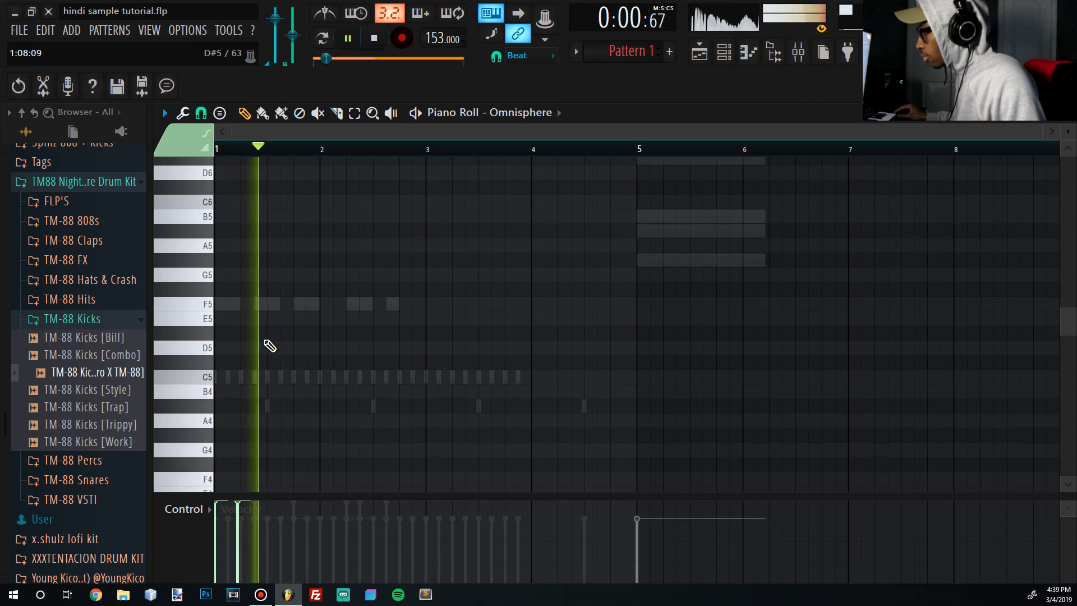
scroll(265, 342, "up", 3)
key("space")
left_click_drag(243, 364, 273, 386)
key("space")
key("space")
key("space")
key("space")
Add a short C6 note near the end of bar 1 and audition the phrase
left_click_drag(294, 420, 293, 473)
key("space")
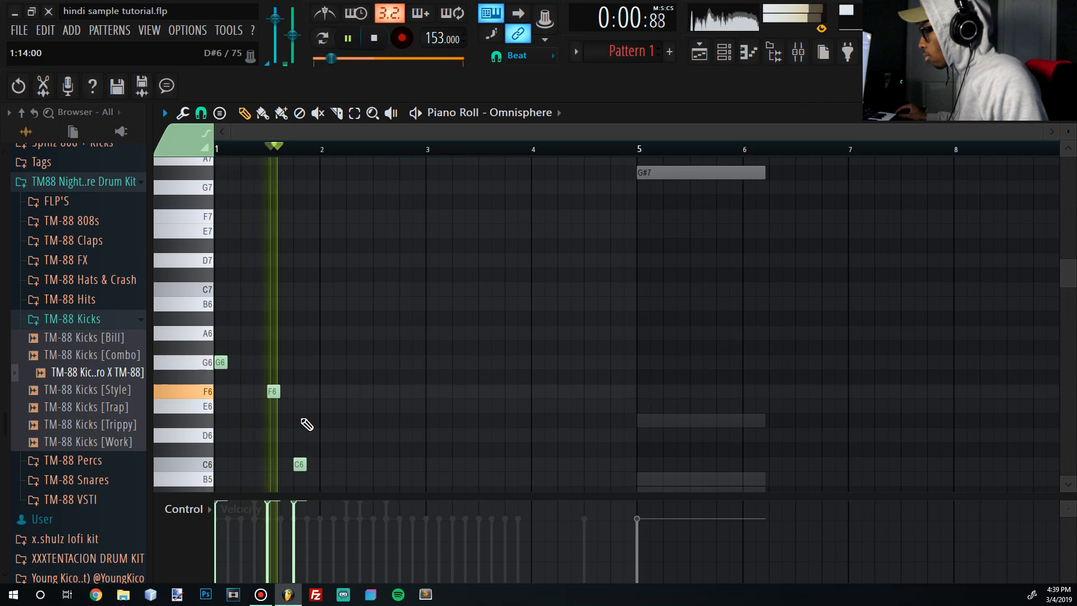
key("space")
Add short G6, G#6, F6 and C6 notes across bar 2 and audition the melody
left_click(341, 406)
left_click_drag(341, 406, 348, 363)
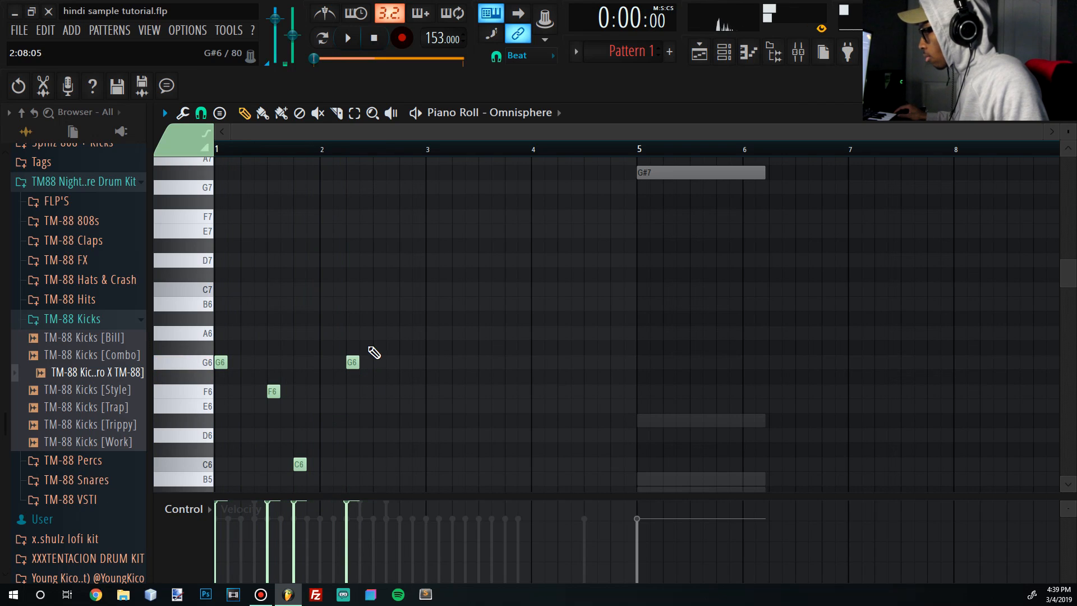
mouse_move(403, 367)
left_mouse_down()
mouse_move(401, 397)
mouse_move(401, 388)
left_mouse_up()
left_click_drag(415, 426, 414, 471)
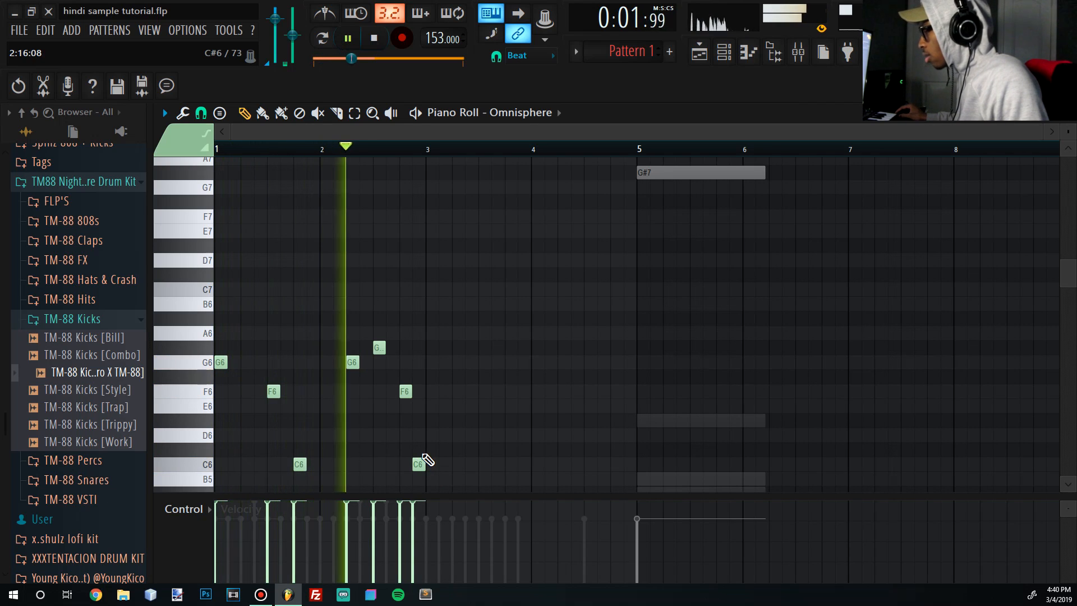
key("space")
Move the last F6 and C6 notes to the start of bar 3 and play the melody back
left_click_drag(428, 473, 430, 396)
key("space")
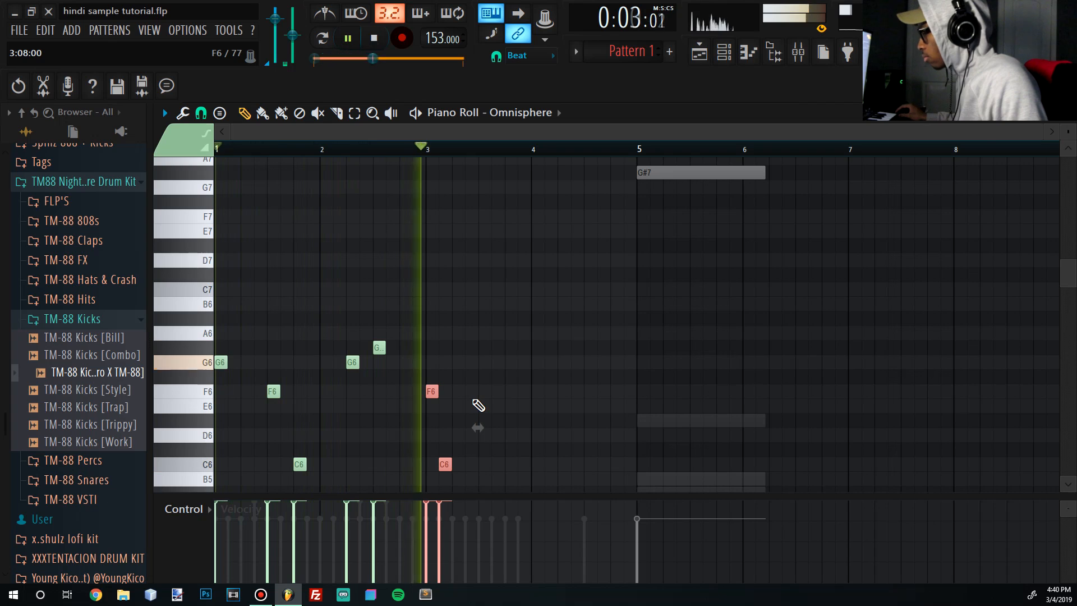
scroll(471, 401, "down", 4)
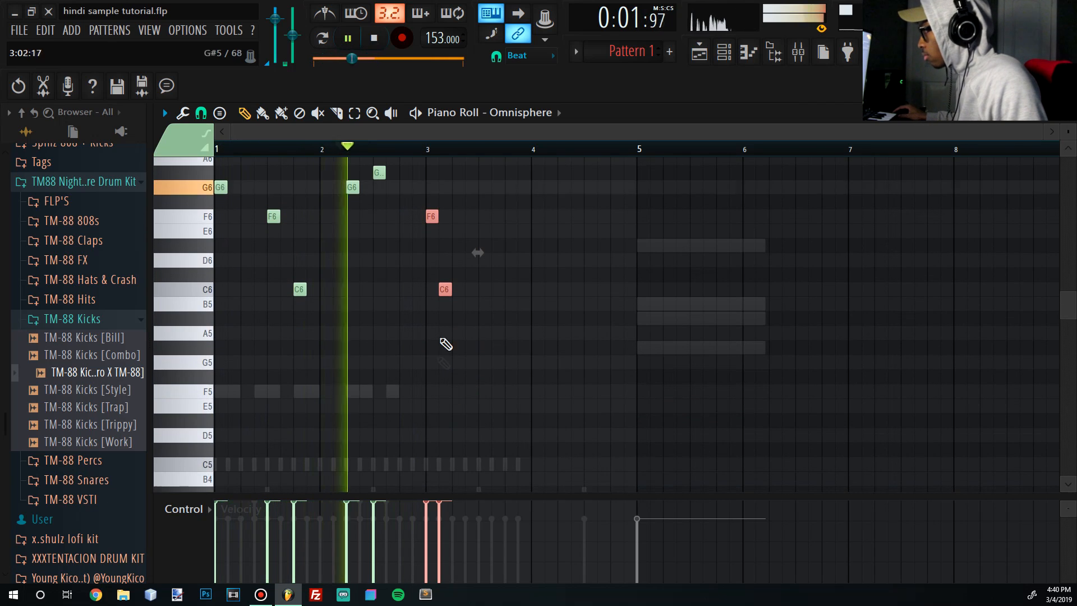
left_click(371, 41)
key("space")
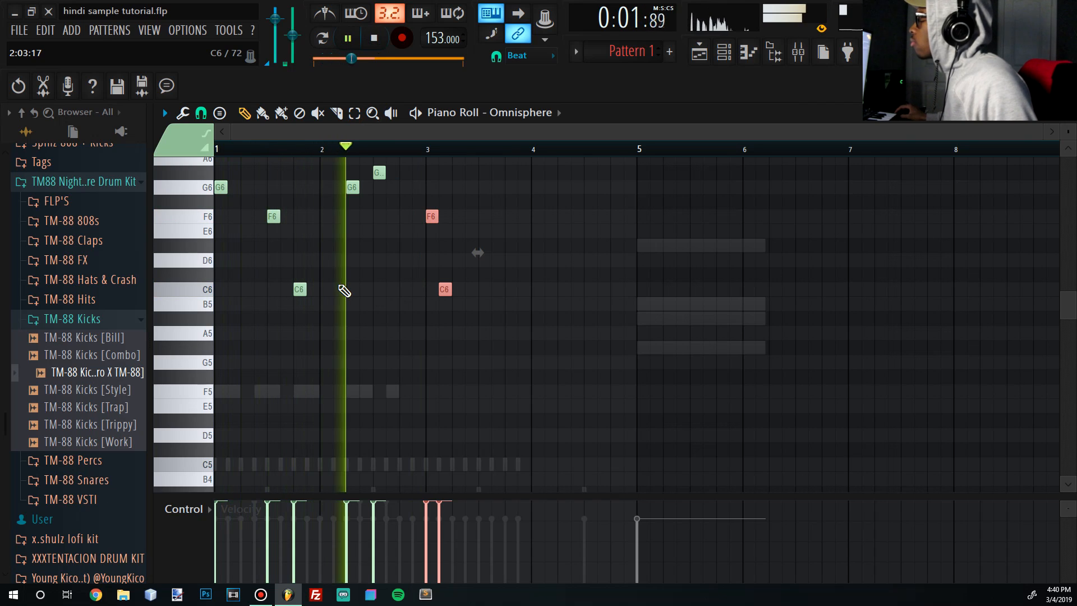
Lower the two bar 3 notes by an octave, lower the whole Omnisphere melody by another octave, and return to the channel rack
key("ctrl+Down")
key("ctrl+a")
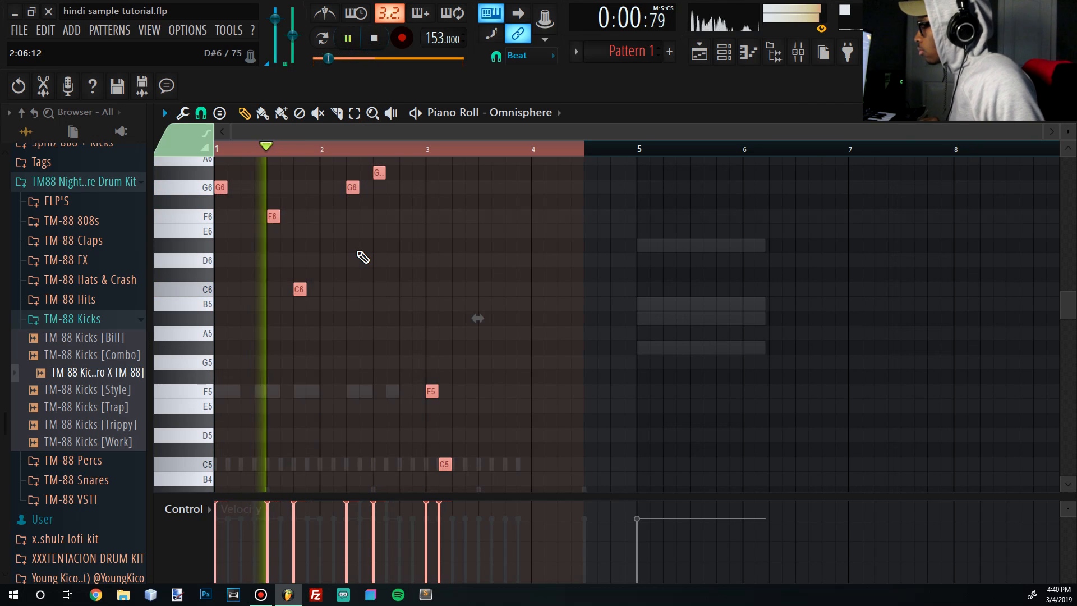
key("ctrl+Down")
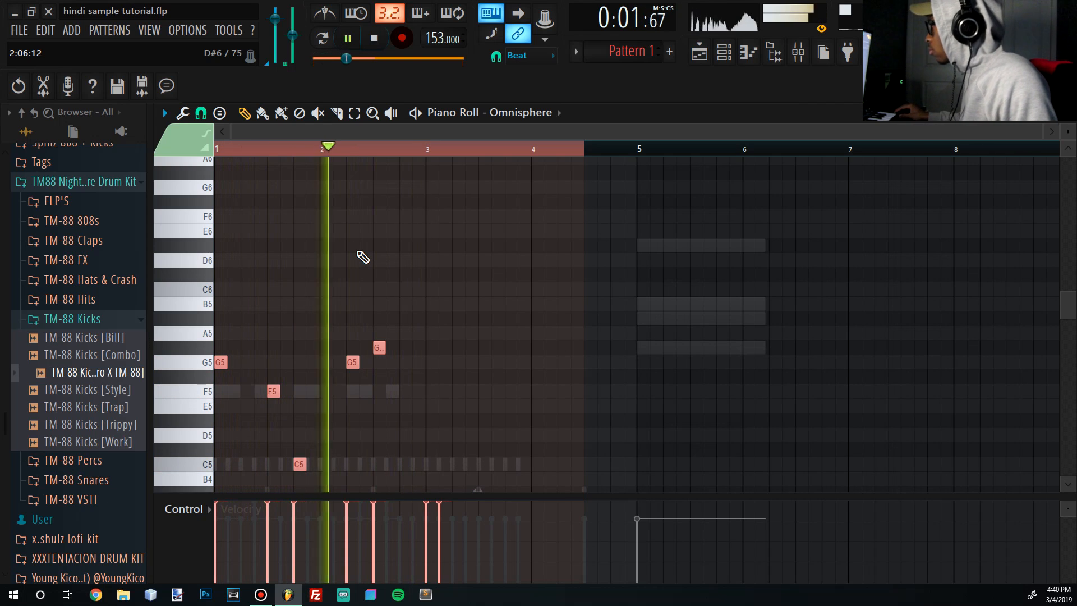
left_click(749, 52)
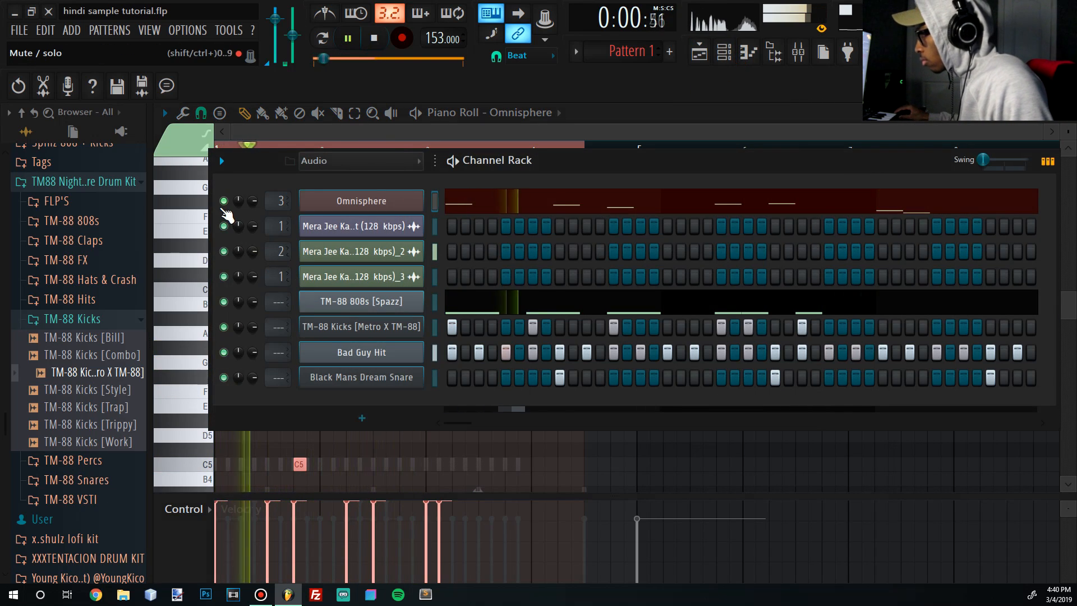